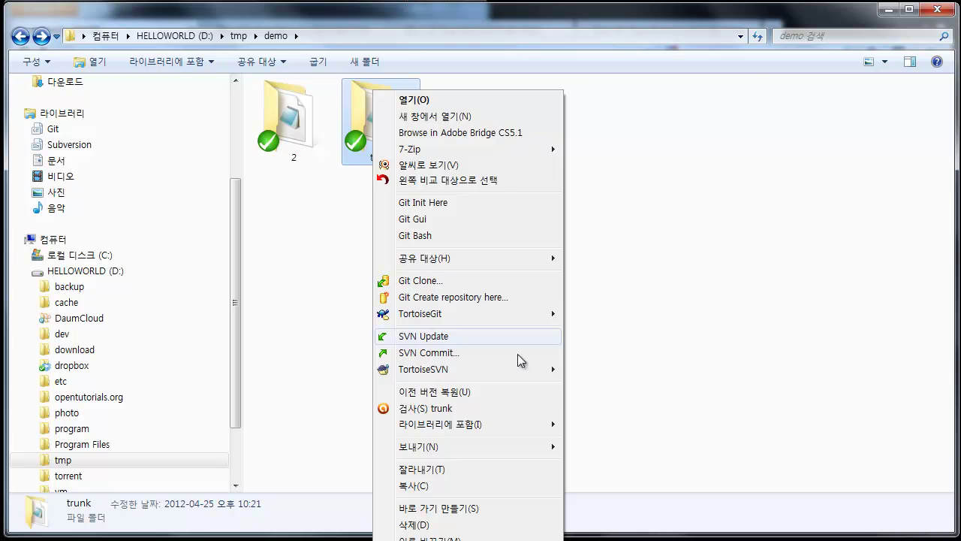
# Start a TortoiseSVN merge on the trunk folder in D:\tmp\demo
pyautogui.moveTo(513, 373)
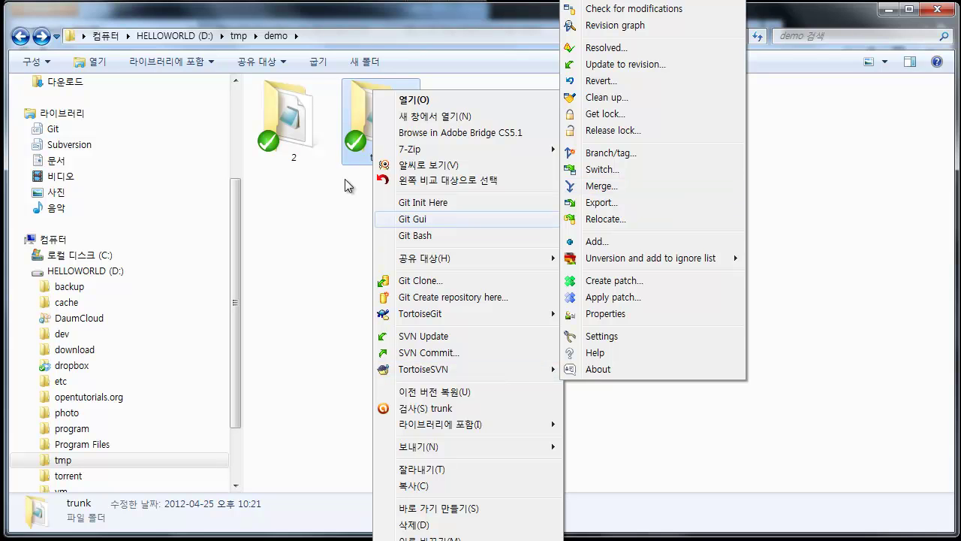
pyautogui.moveTo(478, 379)
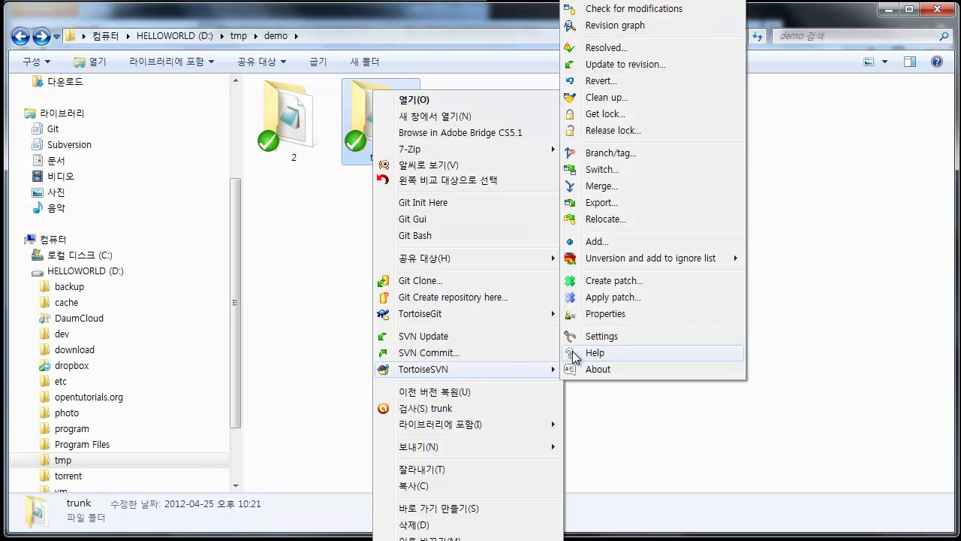
pyautogui.click(619, 187)
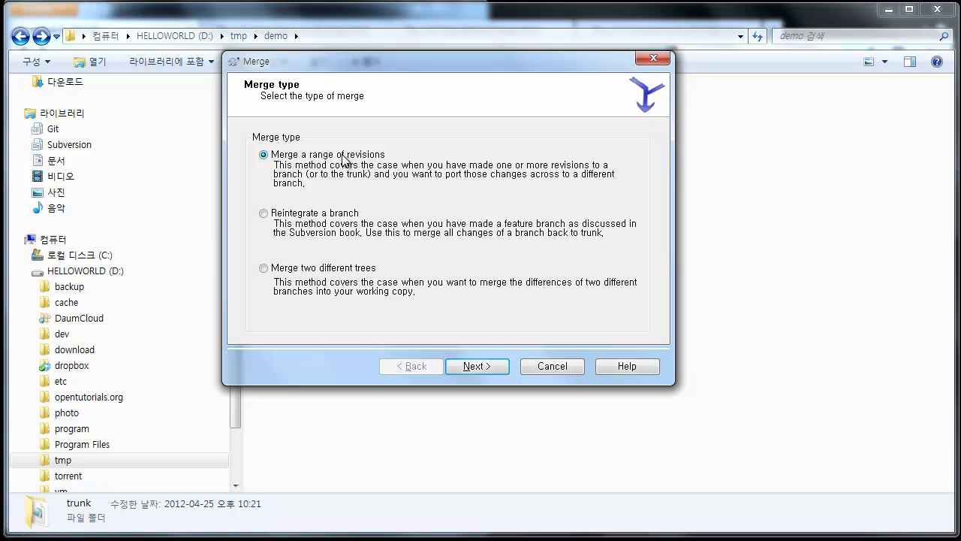
# Choose merging a range of revisions and review the source URL and revision range fields
pyautogui.click(498, 366)
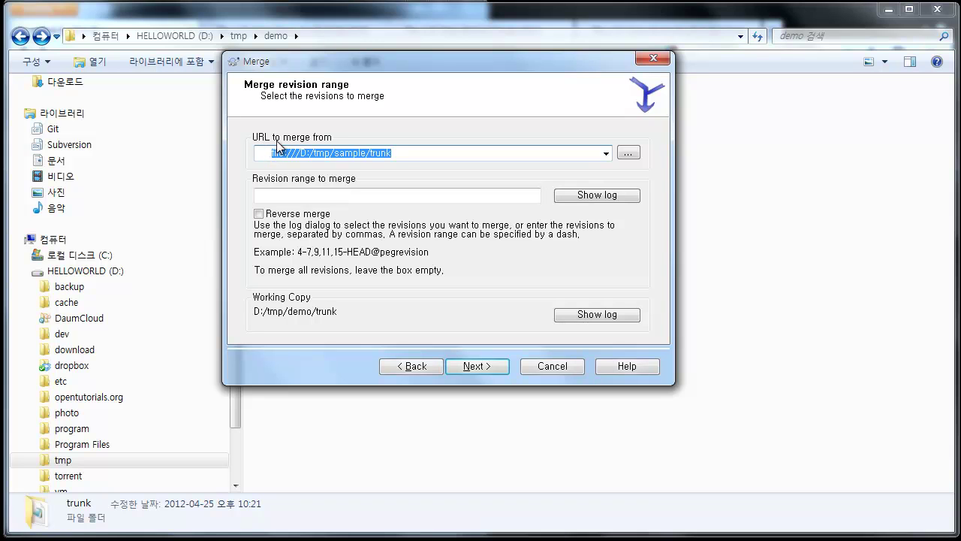
pyautogui.click(402, 154)
pyautogui.moveTo(401, 154); pyautogui.dragTo(277, 158)
pyautogui.click(354, 194)
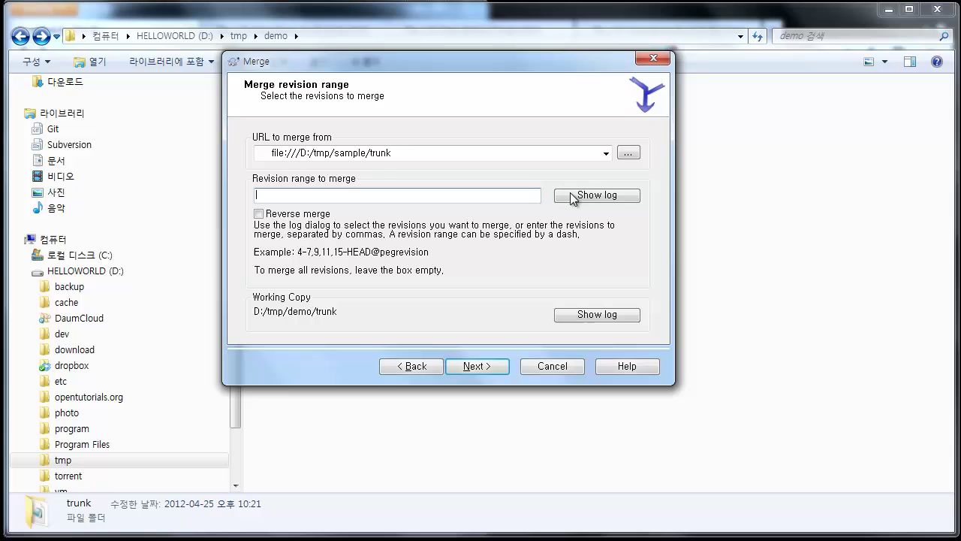
pyautogui.click(395, 154)
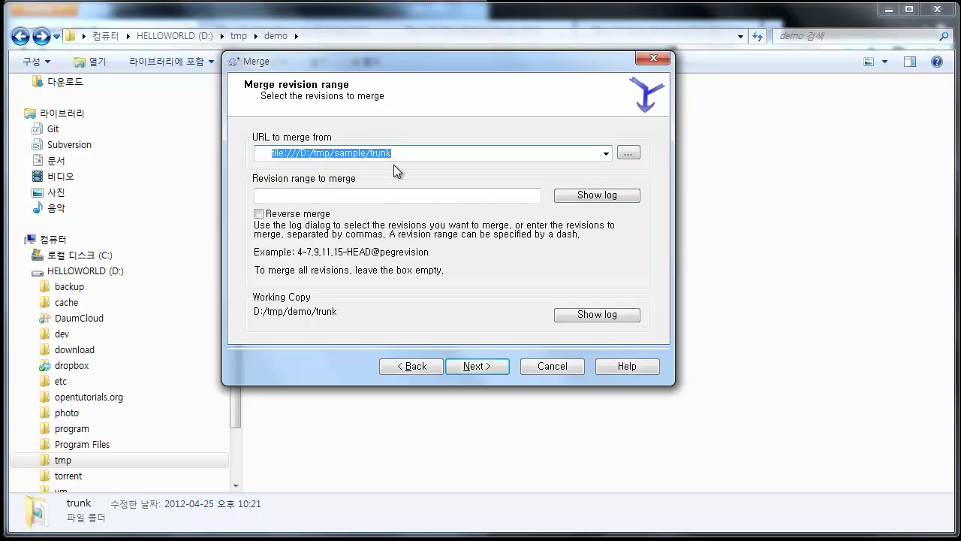
pyautogui.click(462, 196)
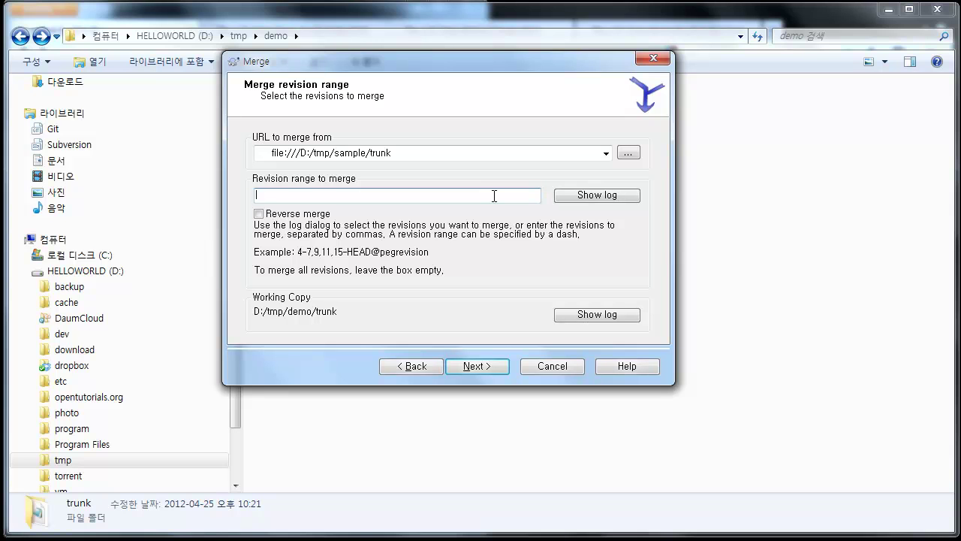
# Pick revisions 2 to 8 from the source log as the merge range, and return to the merge type choice
pyautogui.click(597, 195)
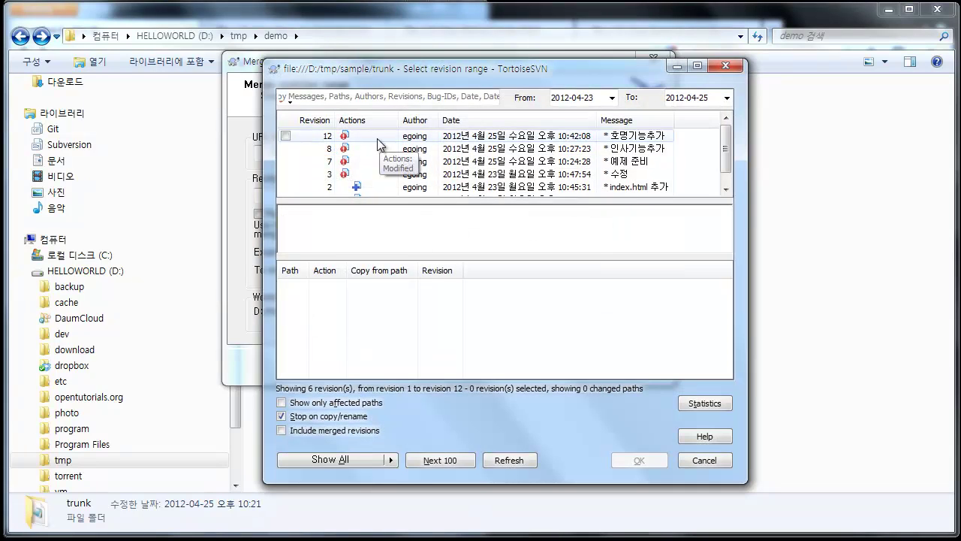
pyautogui.click(285, 135)
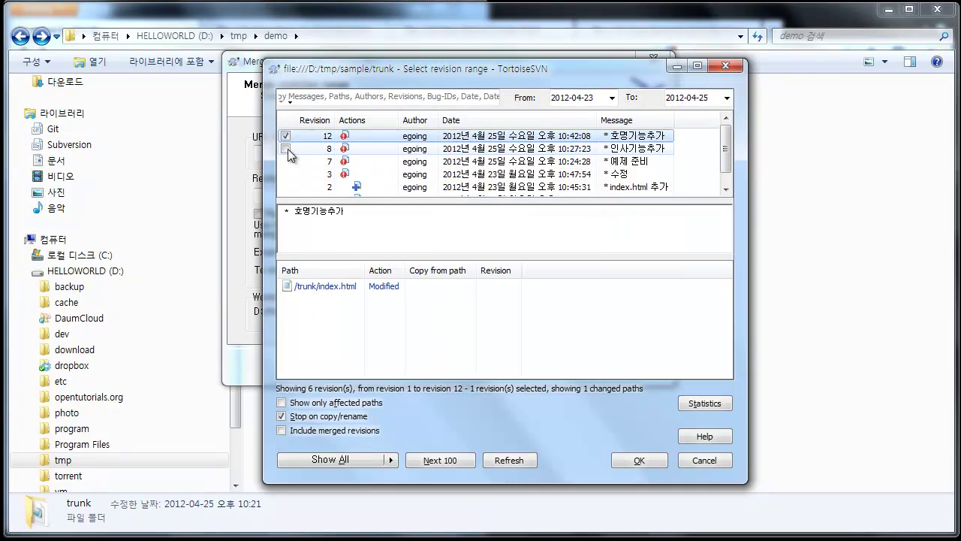
pyautogui.click(286, 161)
pyautogui.click(285, 186)
pyautogui.click(285, 173)
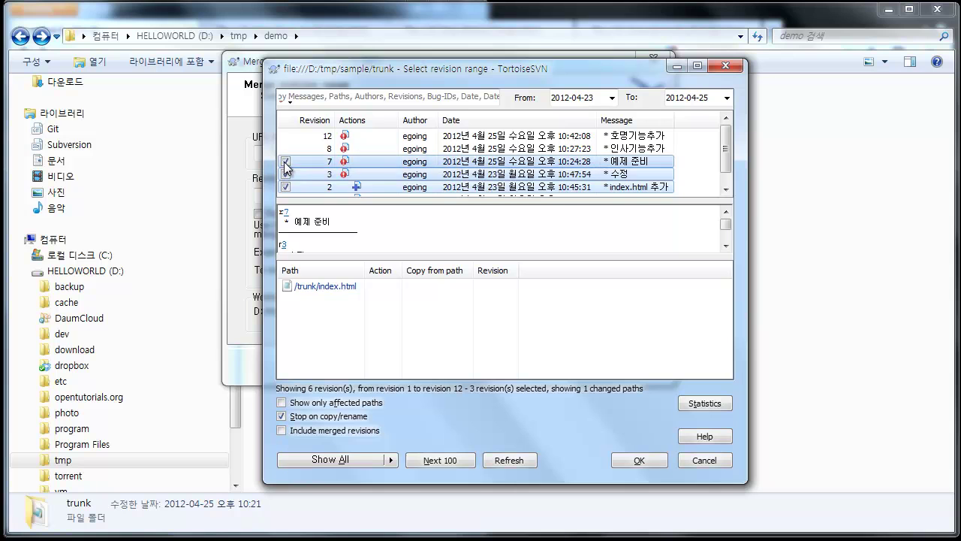
pyautogui.click(286, 148)
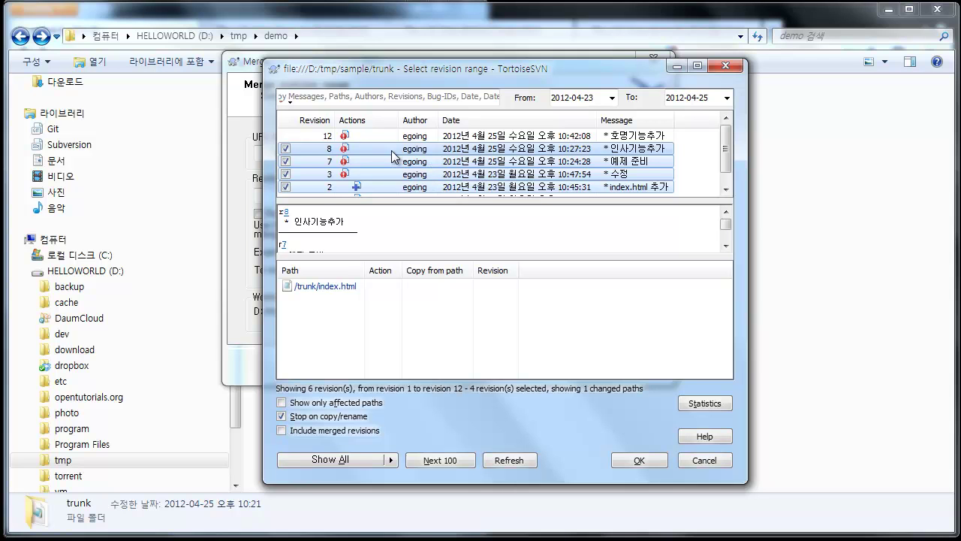
pyautogui.click(639, 459)
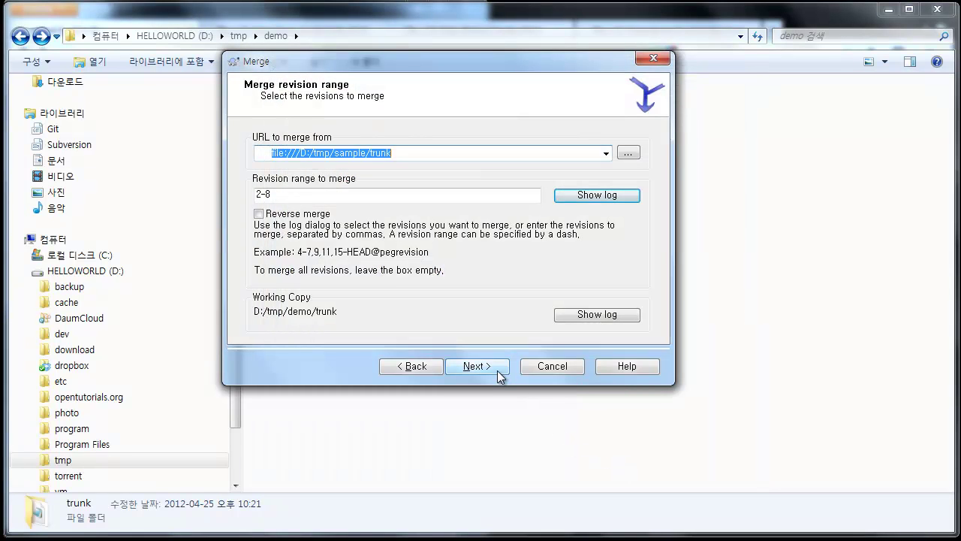
pyautogui.click(424, 365)
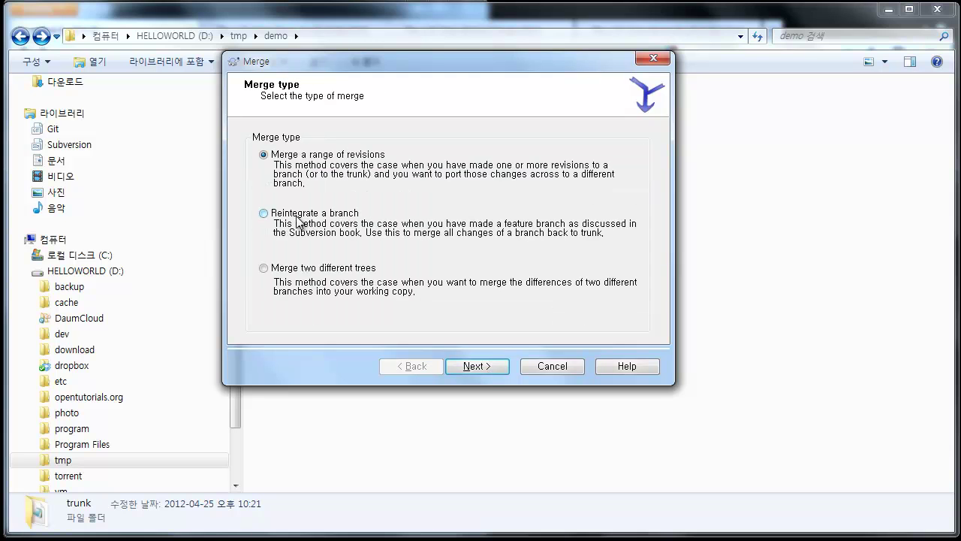
# Choose to reintegrate a branch and set the source URL to file:///D:/tmp/sample/branches/2
pyautogui.click(342, 220)
pyautogui.click(472, 366)
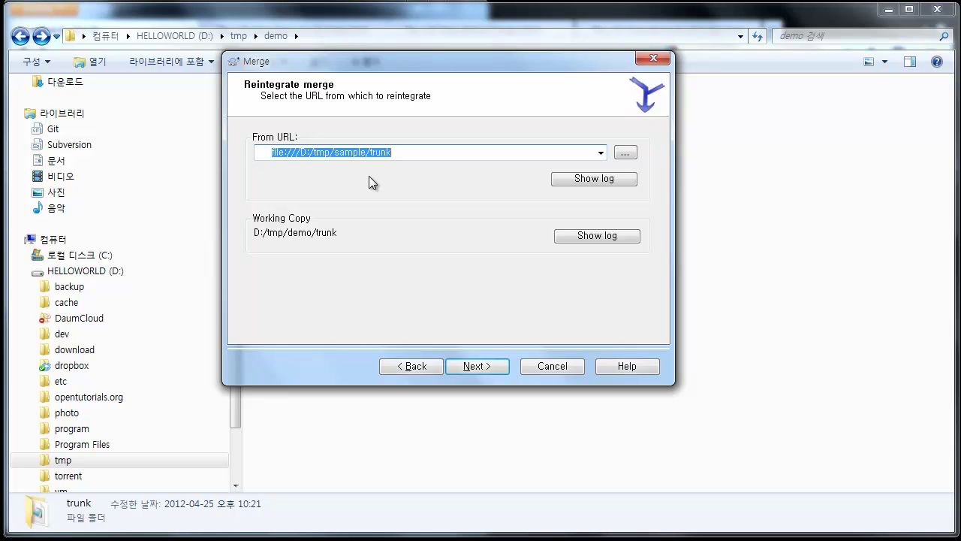
pyautogui.click(625, 154)
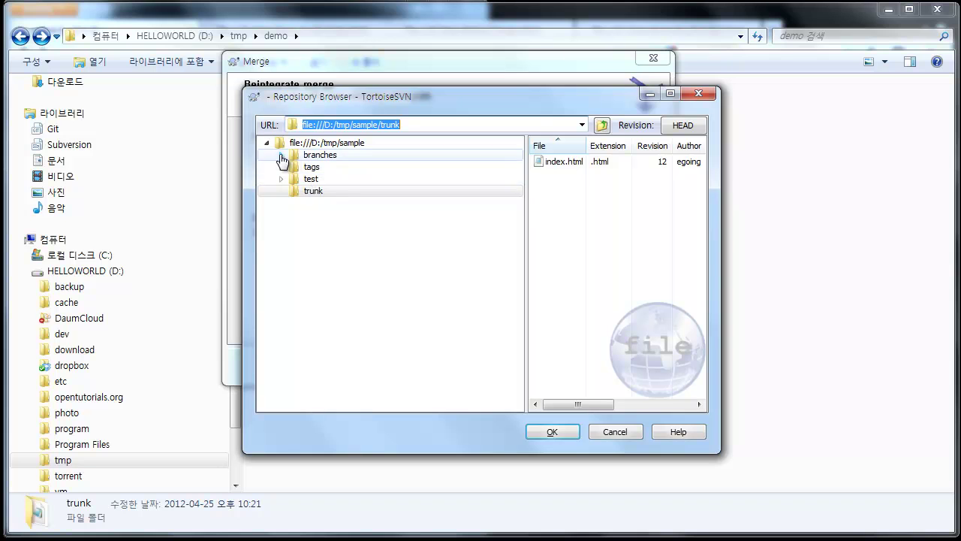
pyautogui.click(280, 154)
pyautogui.click(321, 179)
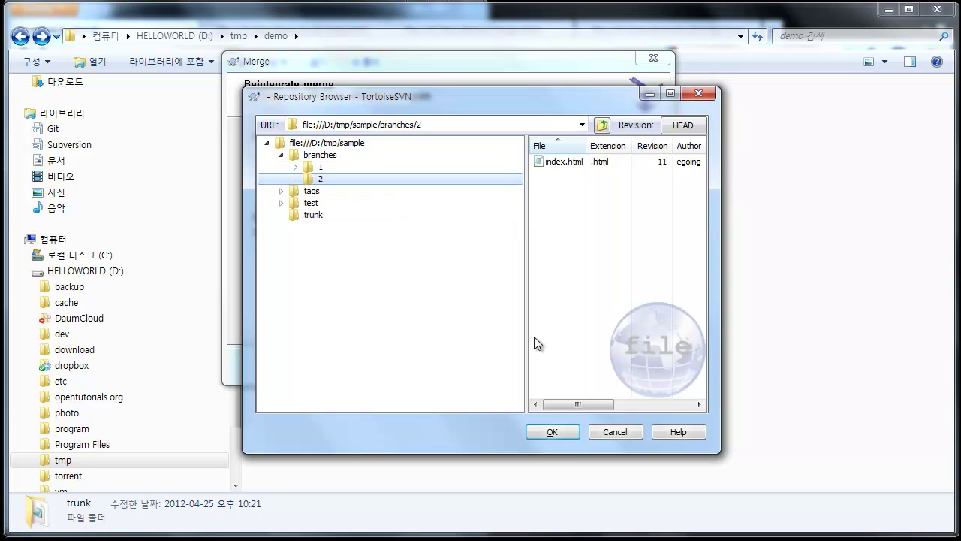
pyautogui.click(576, 430)
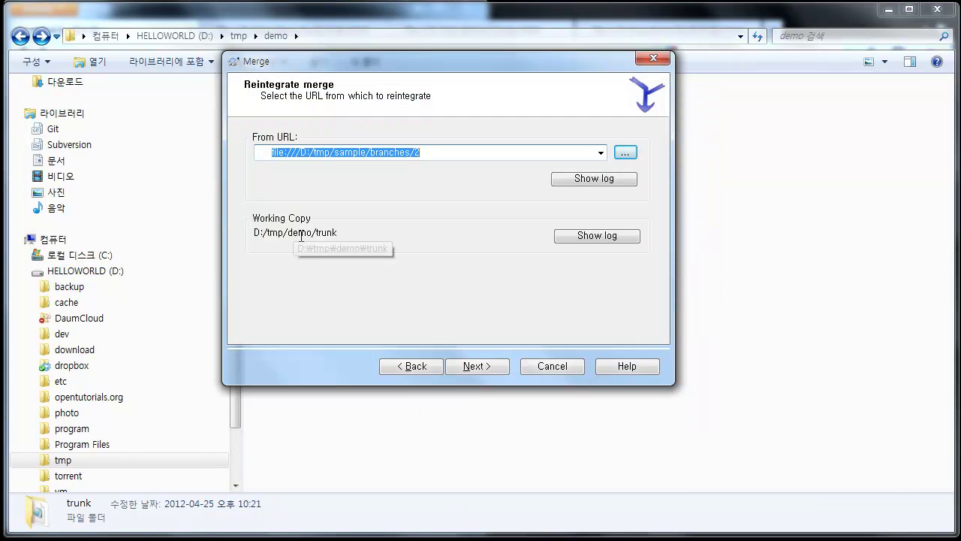
# Check the merge's working copy path against the trunk folder behind the dialog
pyautogui.click(344, 232)
pyautogui.doubleClick(344, 232)
pyautogui.moveTo(278, 61); pyautogui.dragTo(418, 159)
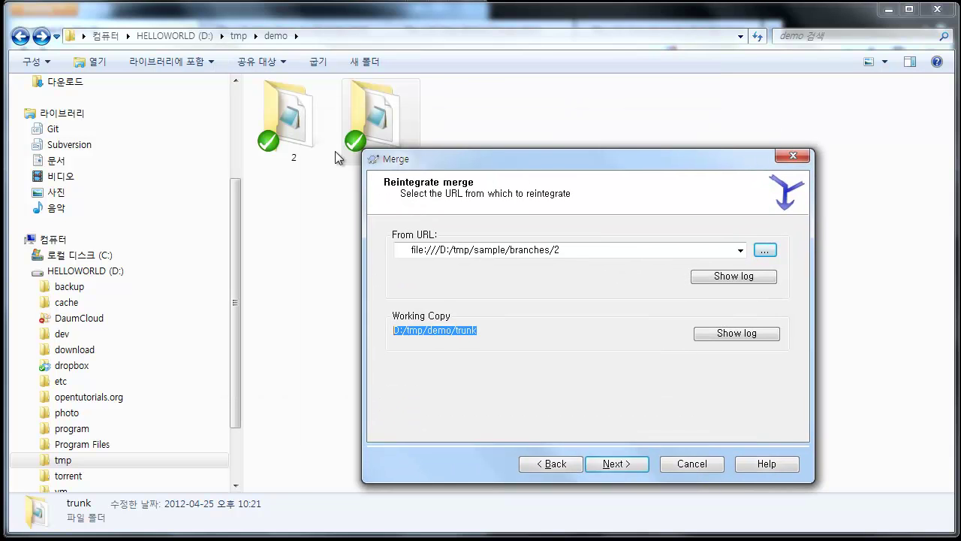
pyautogui.moveTo(481, 170); pyautogui.dragTo(350, 110)
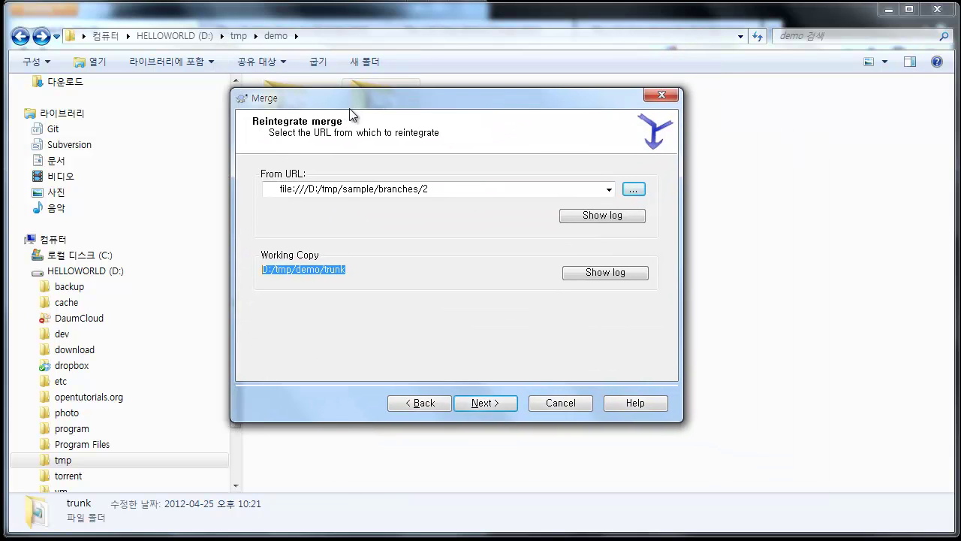
# Test the reintegrate merge with whitespace comparison, updating the trunk working copy so the test is retried
pyautogui.click(484, 404)
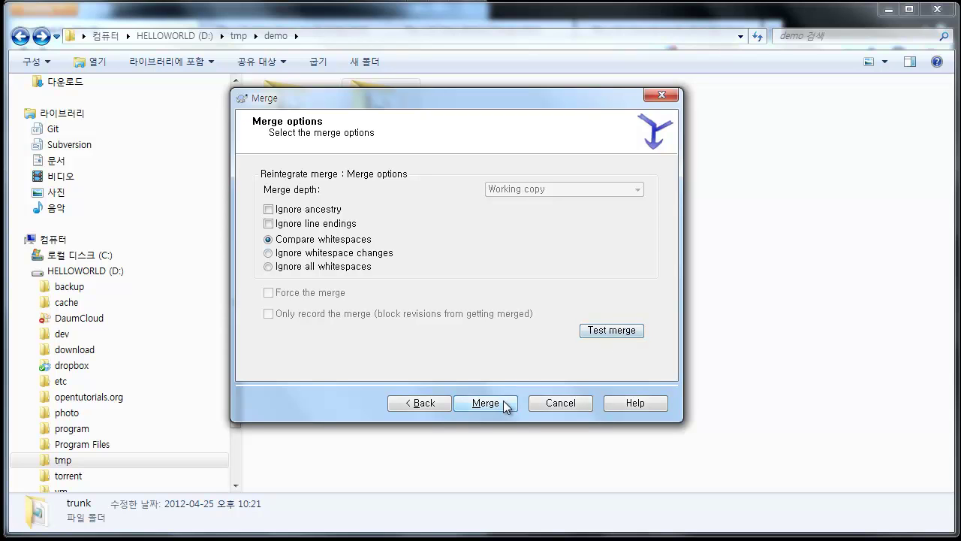
pyautogui.click(628, 333)
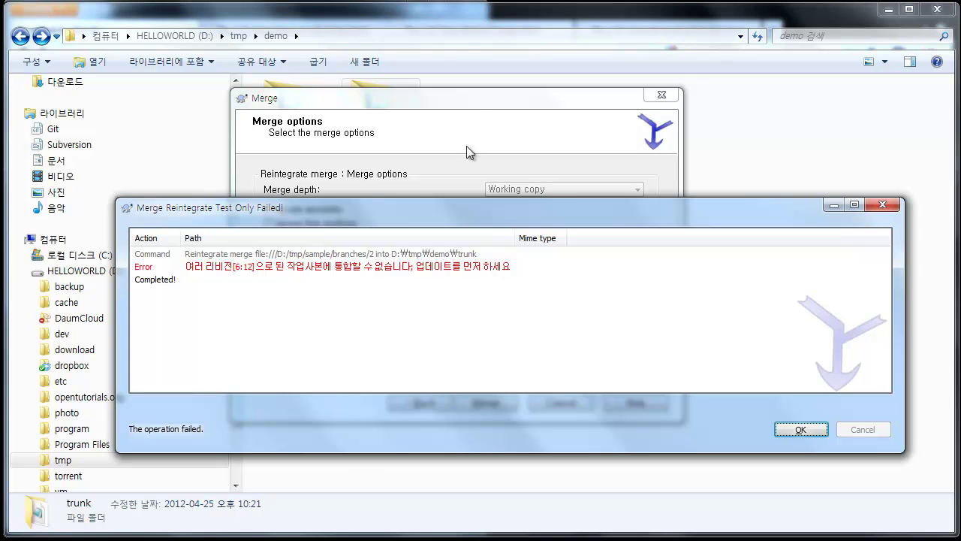
pyautogui.click(795, 430)
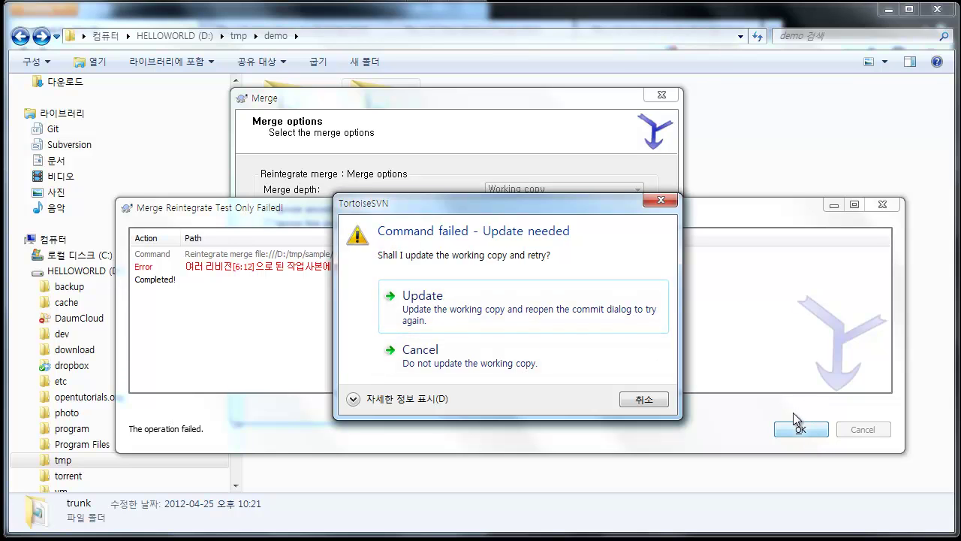
pyautogui.click(509, 309)
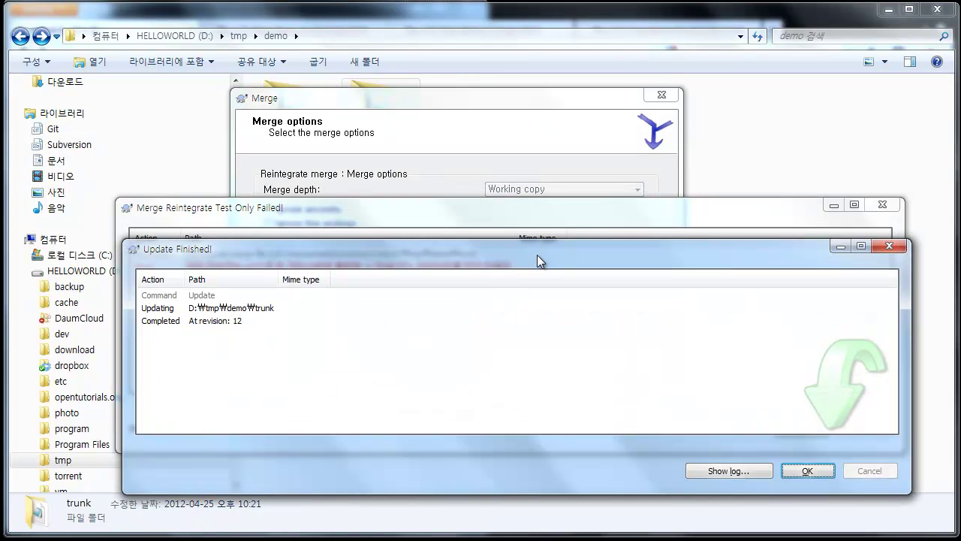
pyautogui.moveTo(537, 255); pyautogui.dragTo(527, 220)
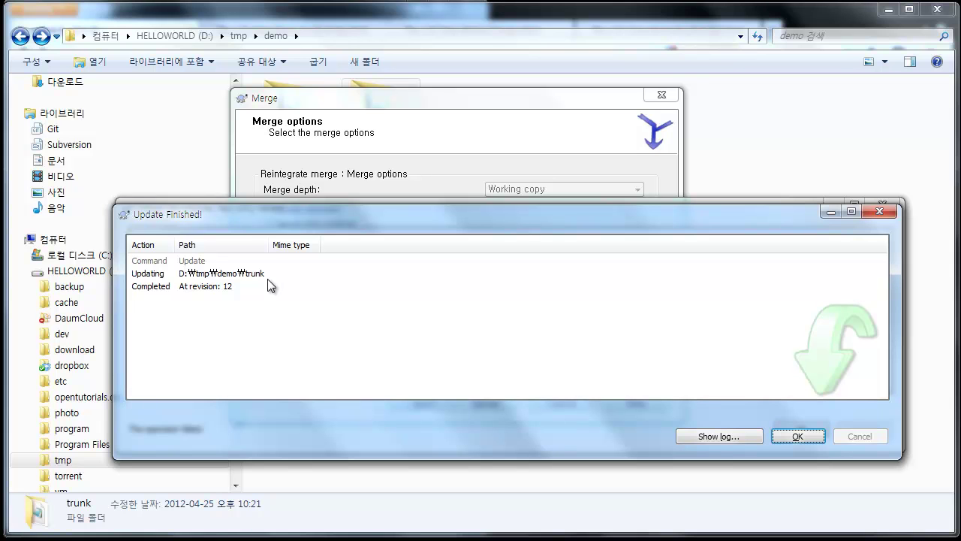
pyautogui.click(803, 434)
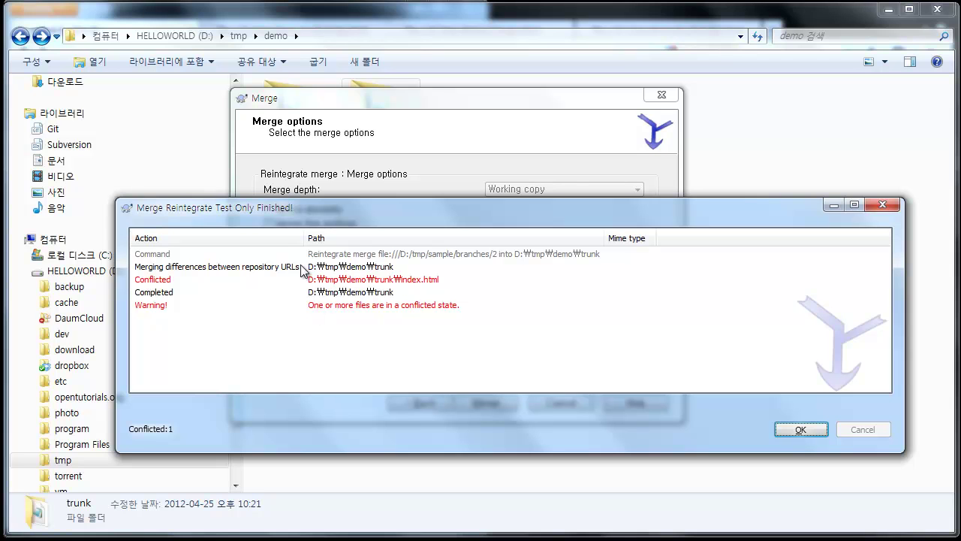
# Switch to Notepad and examine the greeting button line in the index.html that contains the name text field
pyautogui.click(335, 278)
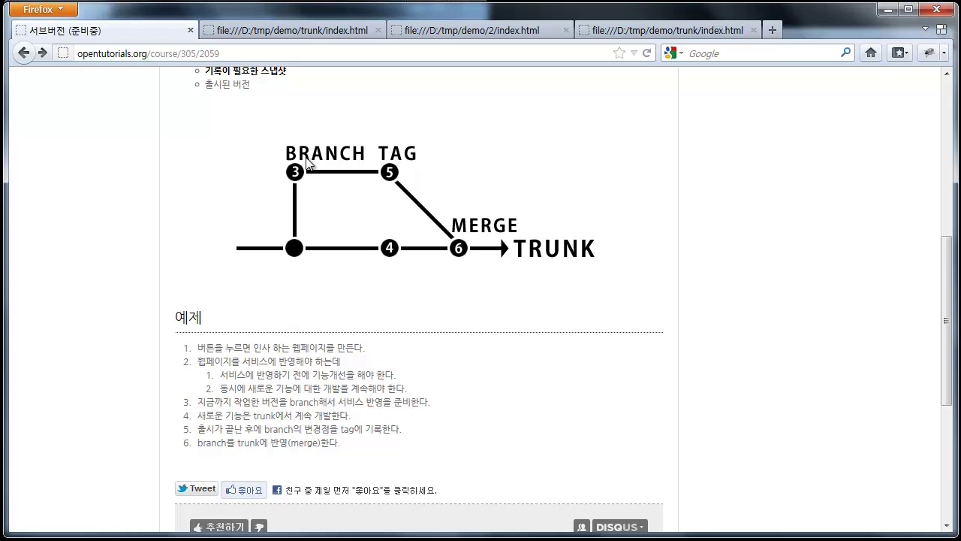
pyautogui.click(578, 485)
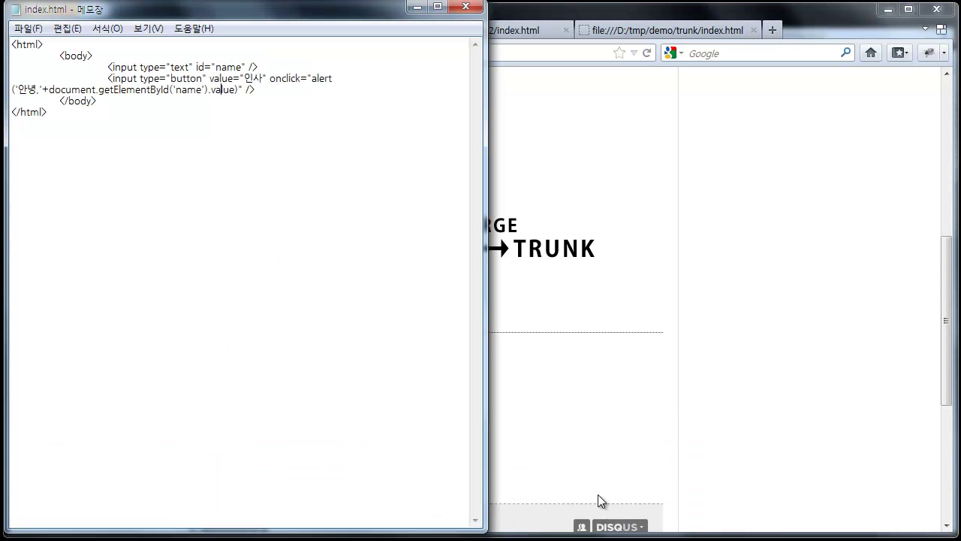
pyautogui.moveTo(487, 95); pyautogui.dragTo(911, 104)
pyautogui.press('Delete')
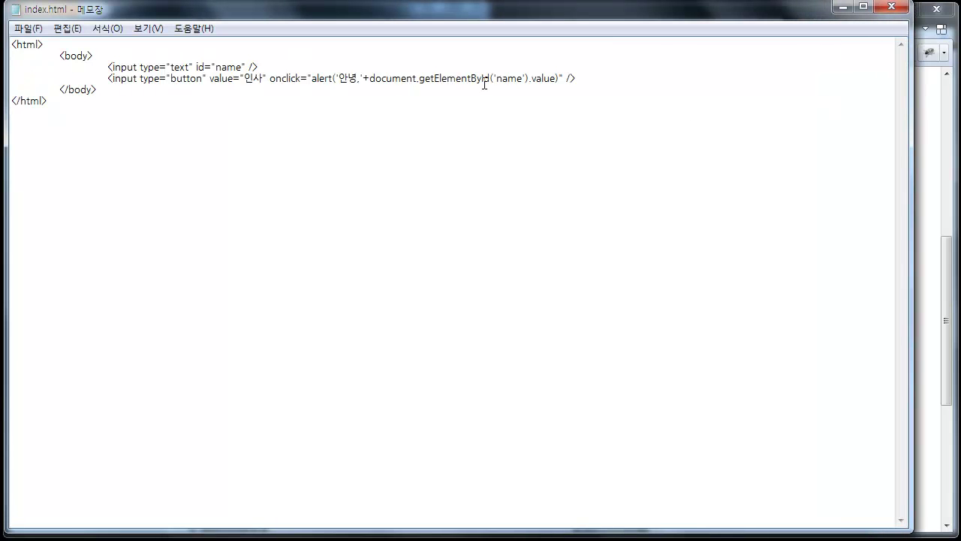
pyautogui.moveTo(107, 78); pyautogui.dragTo(635, 83)
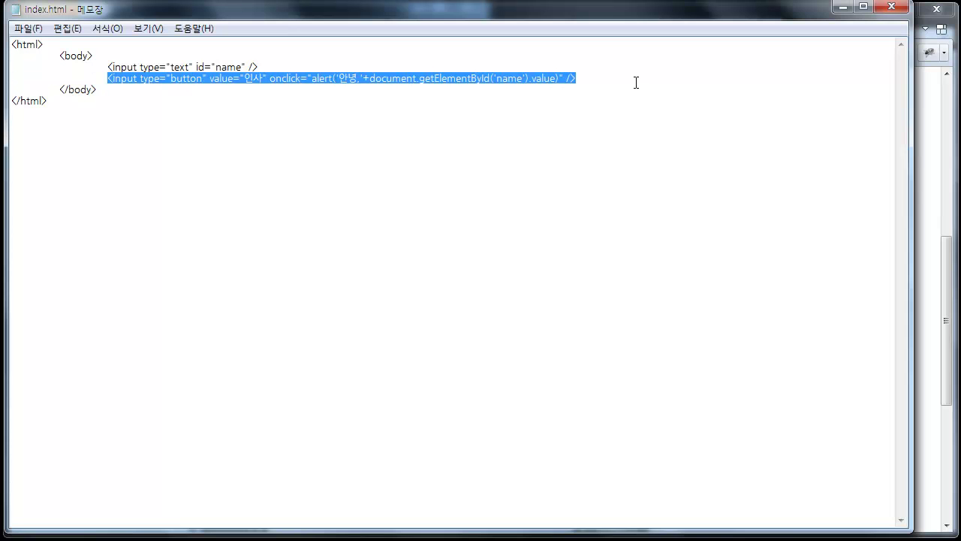
# Switch to the other index.html and examine its button line with alert('안녕하세요')
pyautogui.moveTo(381, 535)
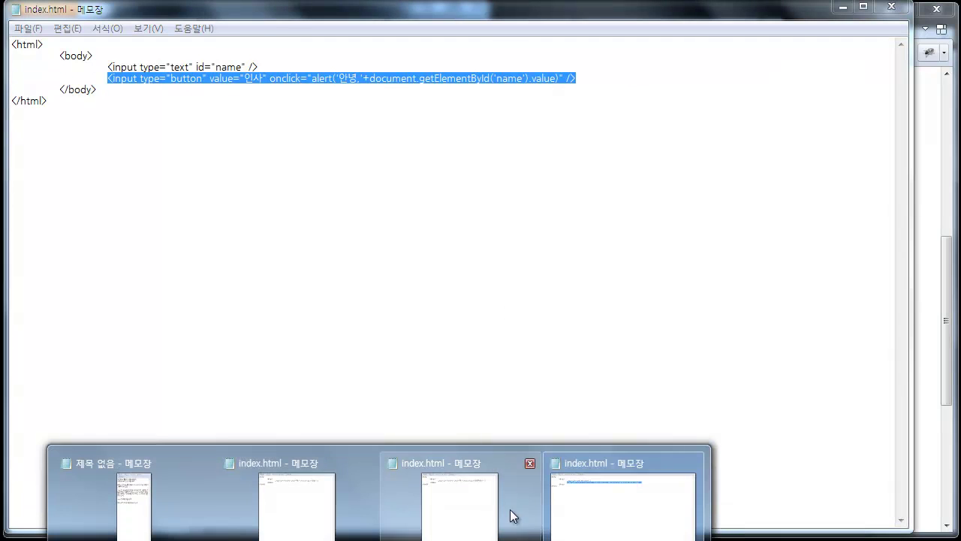
pyautogui.click(515, 519)
pyautogui.moveTo(488, 118); pyautogui.dragTo(799, 101)
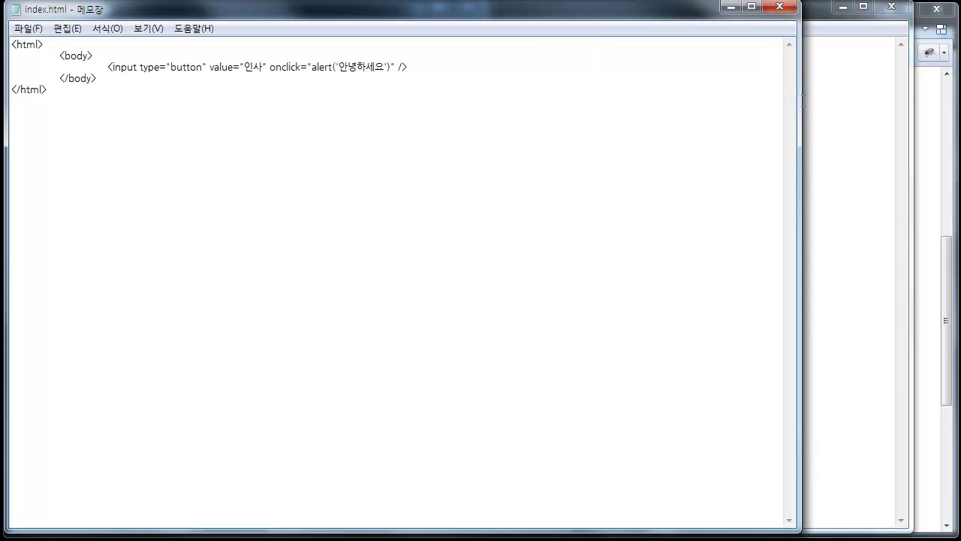
pyautogui.moveTo(107, 64)
pyautogui.mouseDown()
pyautogui.moveTo(455, 58)
pyautogui.moveTo(109, 67)
pyautogui.mouseUp()
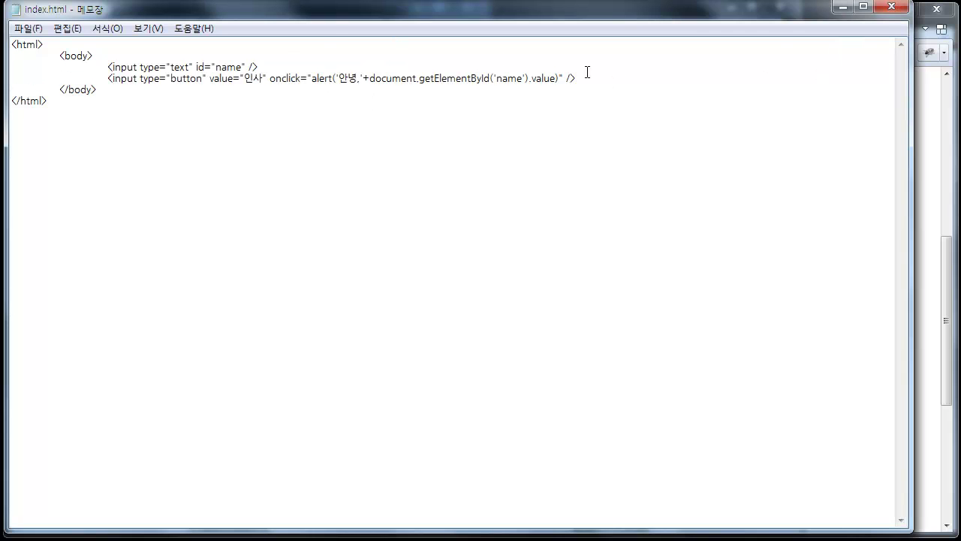
# Compare the greeting button lines of the two index.html files, and put the Notepad windows away
pyautogui.moveTo(11, 78); pyautogui.dragTo(311, 88)
pyautogui.click(122, 86)
pyautogui.moveTo(109, 78); pyautogui.dragTo(605, 80)
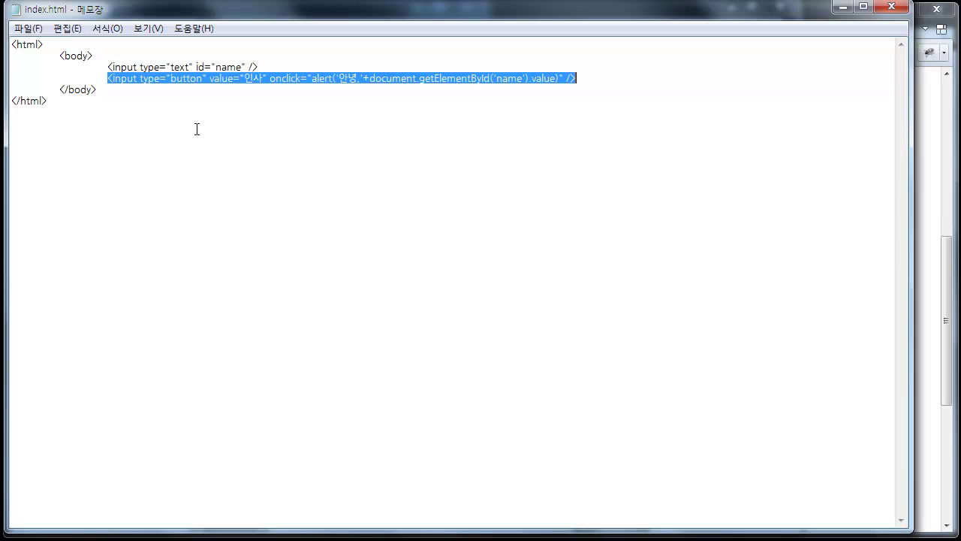
pyautogui.click(106, 79)
pyautogui.moveTo(106, 78); pyautogui.dragTo(517, 69)
pyautogui.click(300, 67)
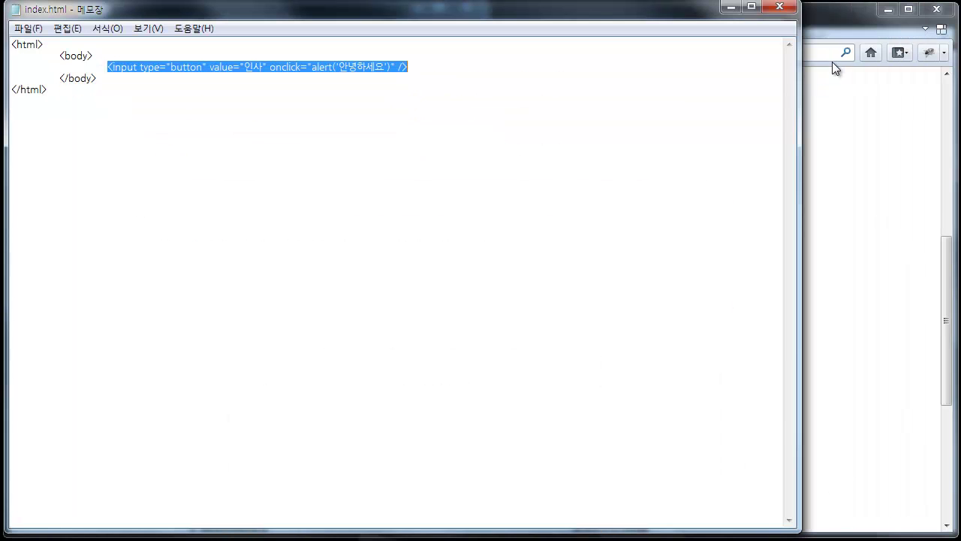
pyautogui.click(732, 7)
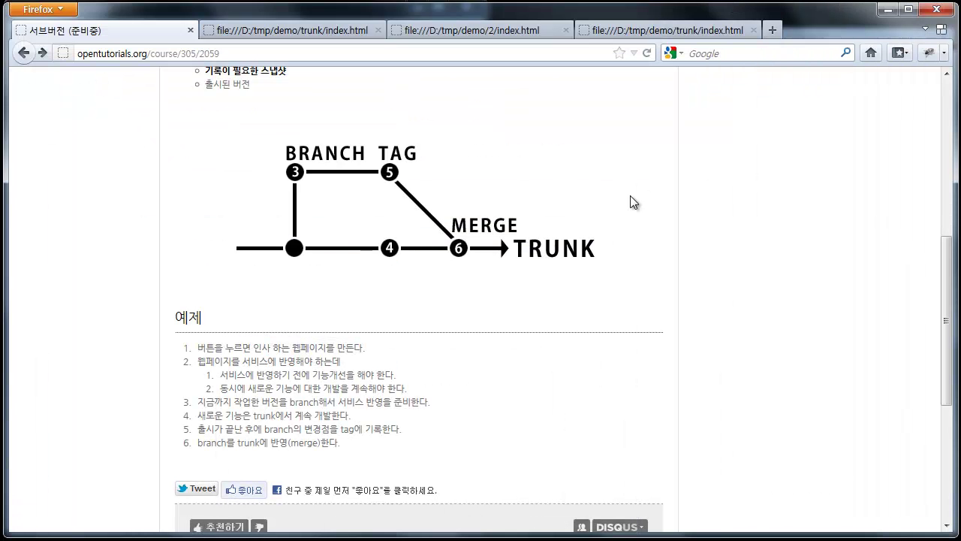
# Run the reintegrate merge of branch 2 into trunk, choose "Resolve later" for the index.html conflict, and close the merge report
pyautogui.click(890, 9)
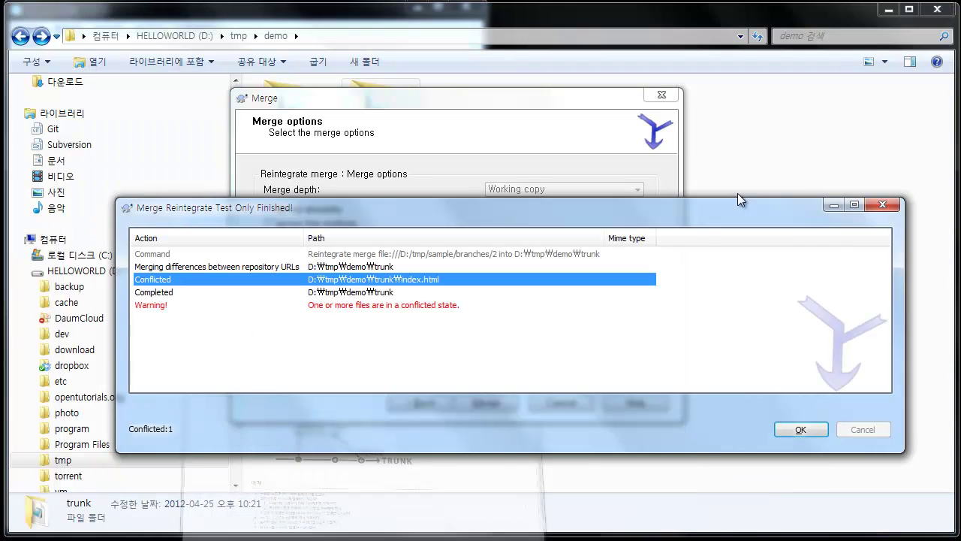
pyautogui.click(793, 430)
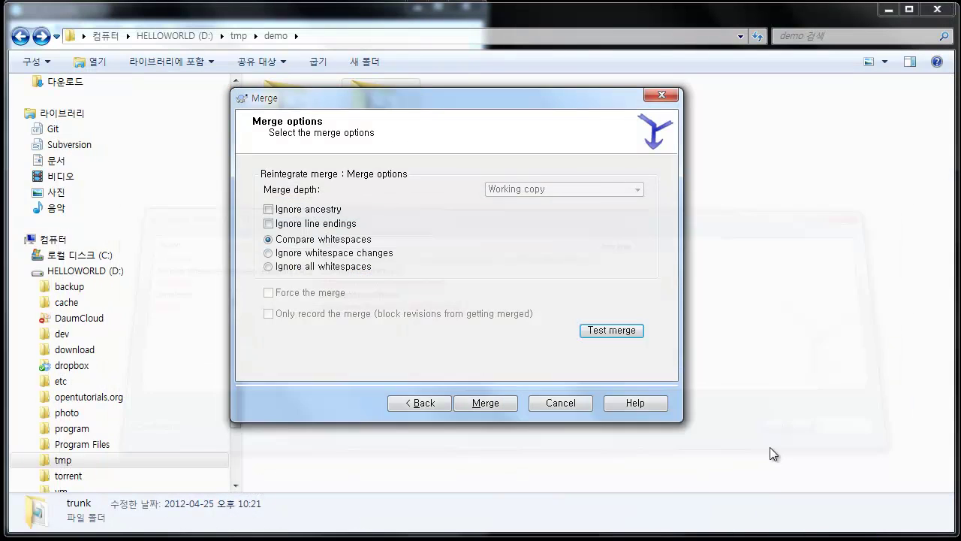
pyautogui.click(510, 407)
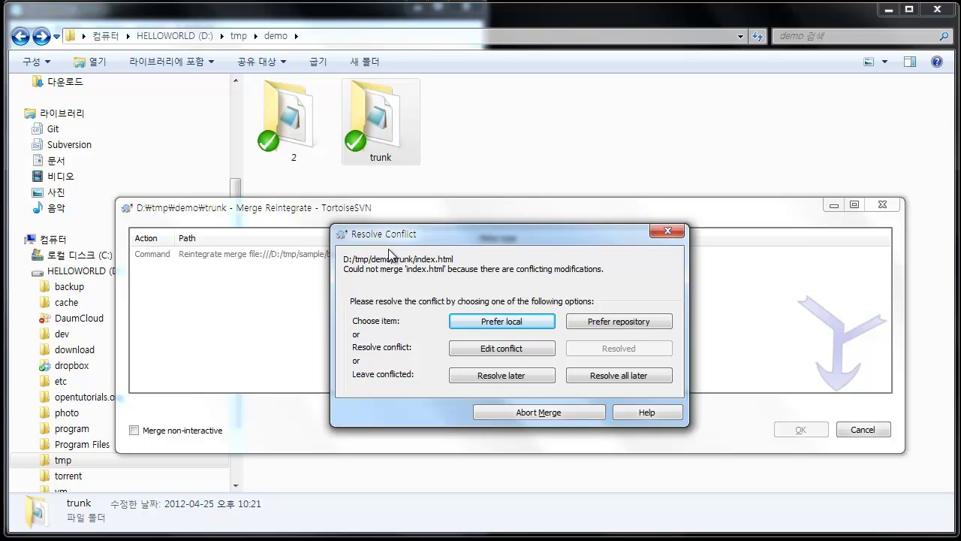
pyautogui.moveTo(436, 241); pyautogui.dragTo(428, 239)
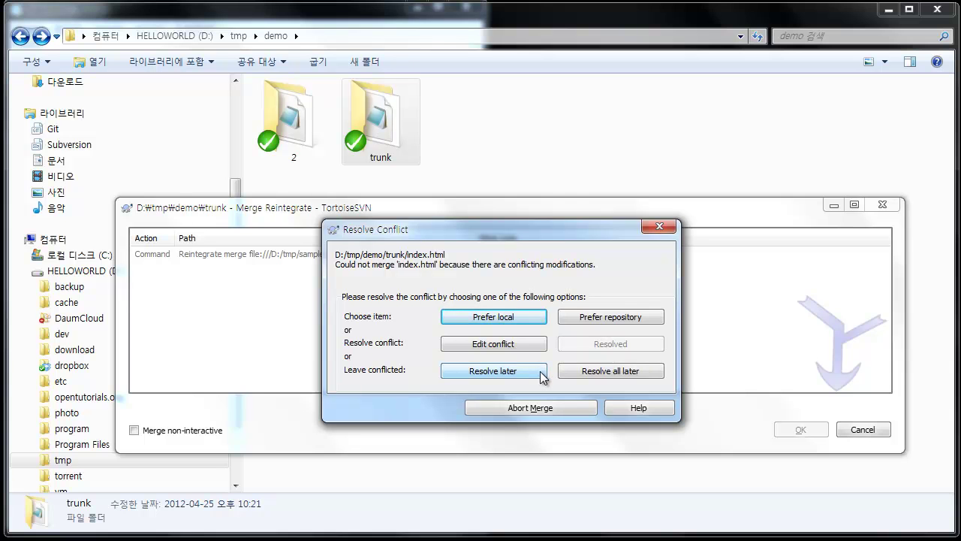
pyautogui.click(513, 370)
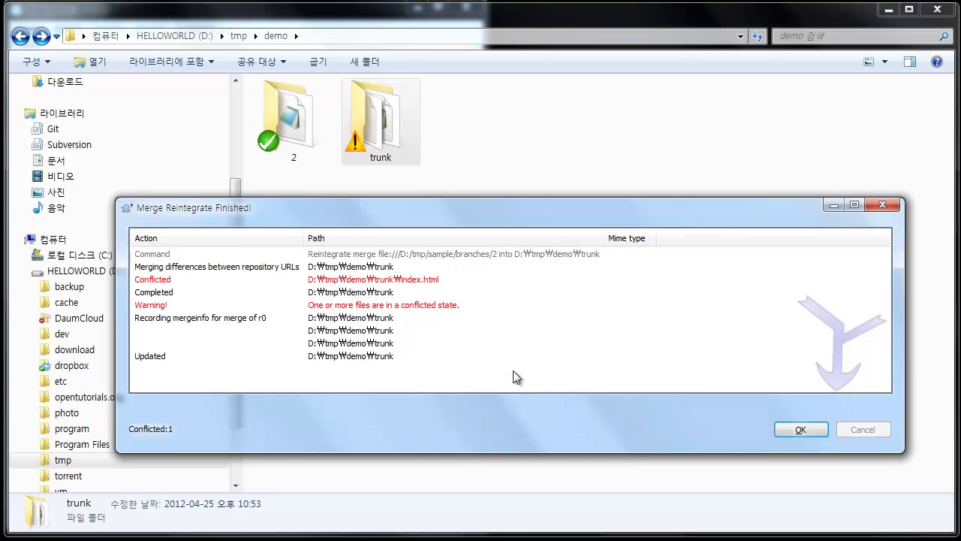
pyautogui.click(183, 281)
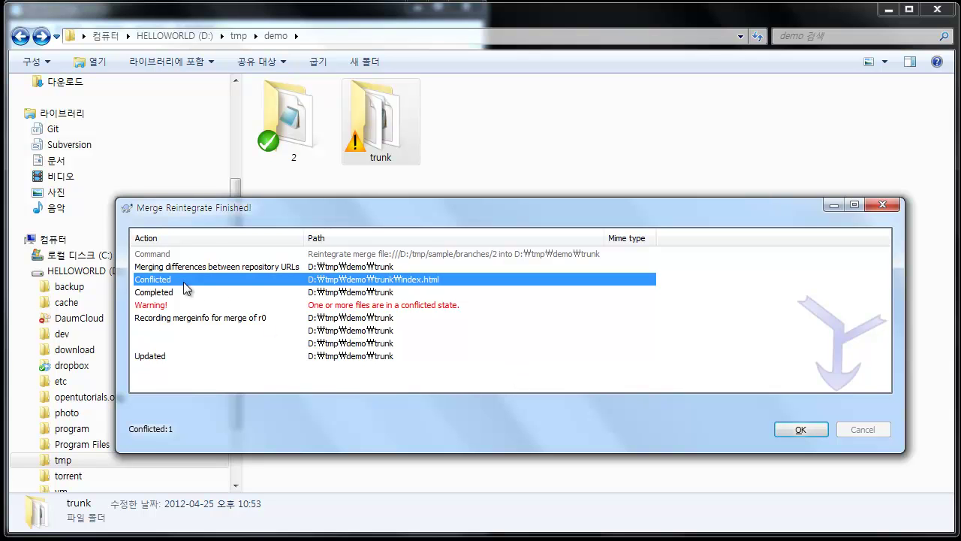
pyautogui.click(795, 427)
# Open the trunk folder and examine the conflict files index.html.merge-left.r9, index.html.merge-right.r12 and index.html.working
pyautogui.click(391, 155)
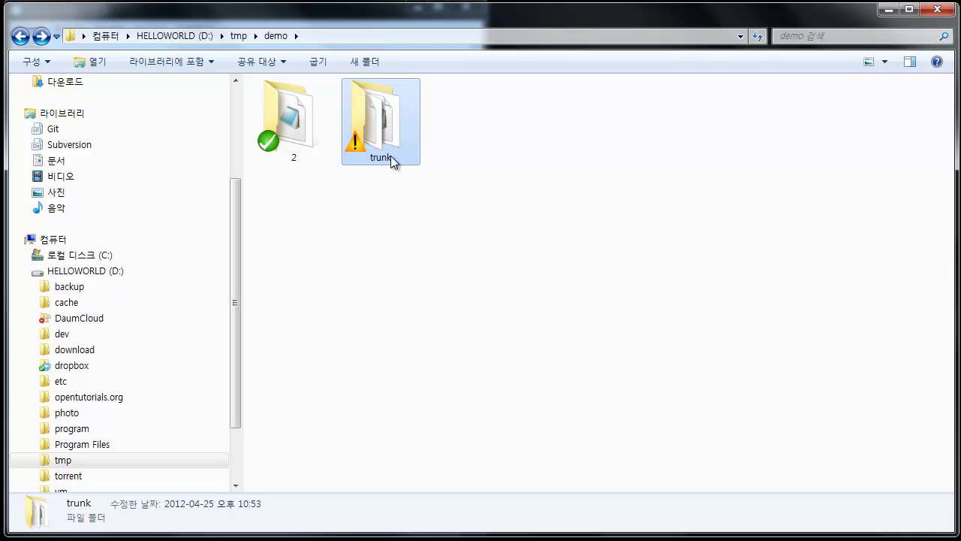
pyautogui.doubleClick(390, 155)
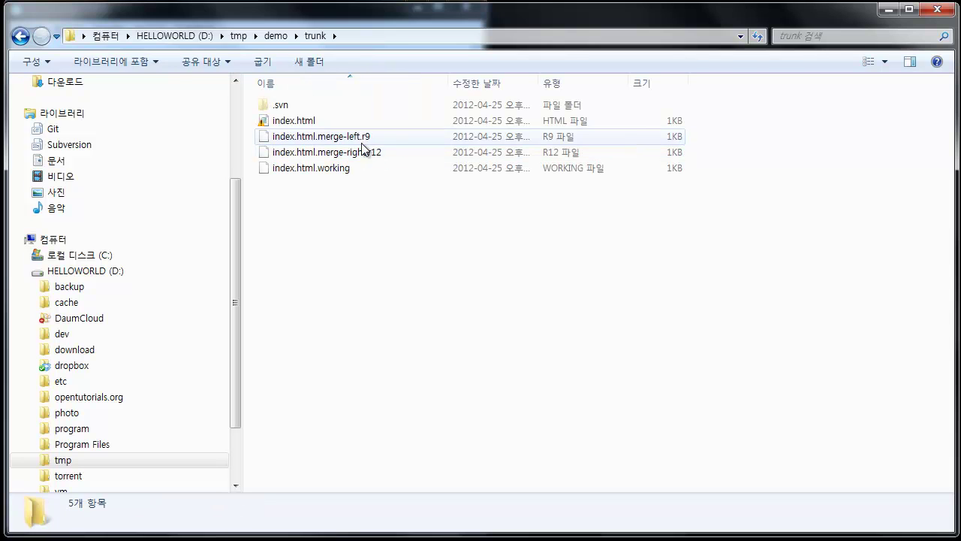
pyautogui.click(367, 138)
pyautogui.click(371, 154)
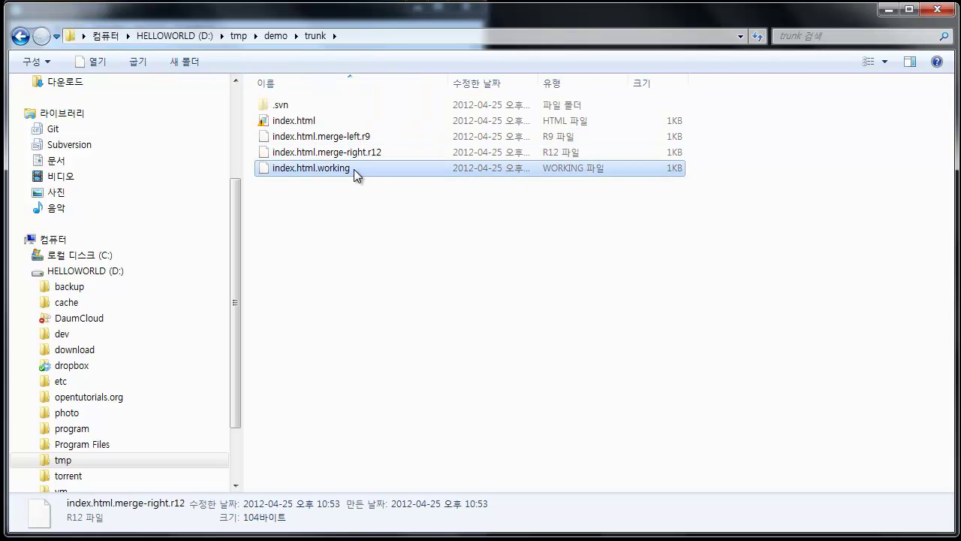
pyautogui.click(354, 169)
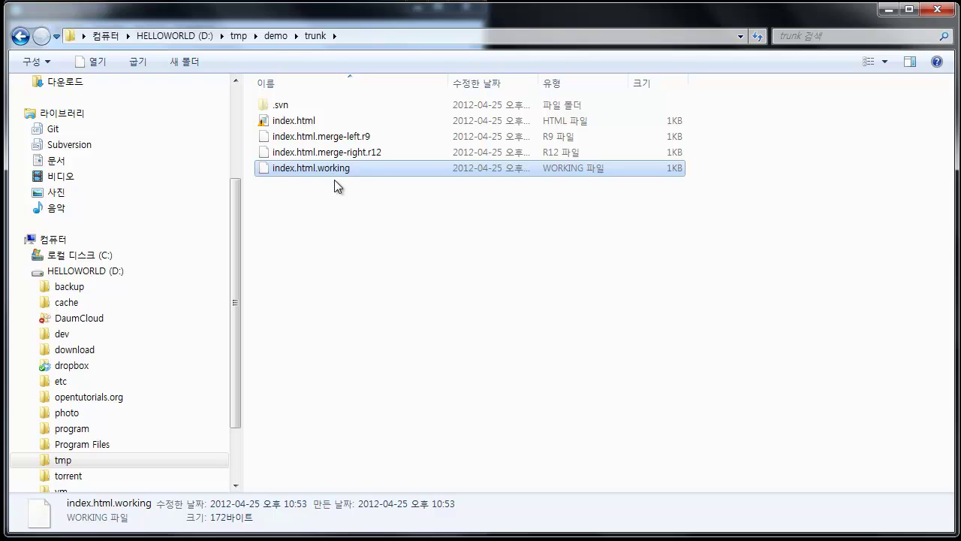
pyautogui.click(352, 139)
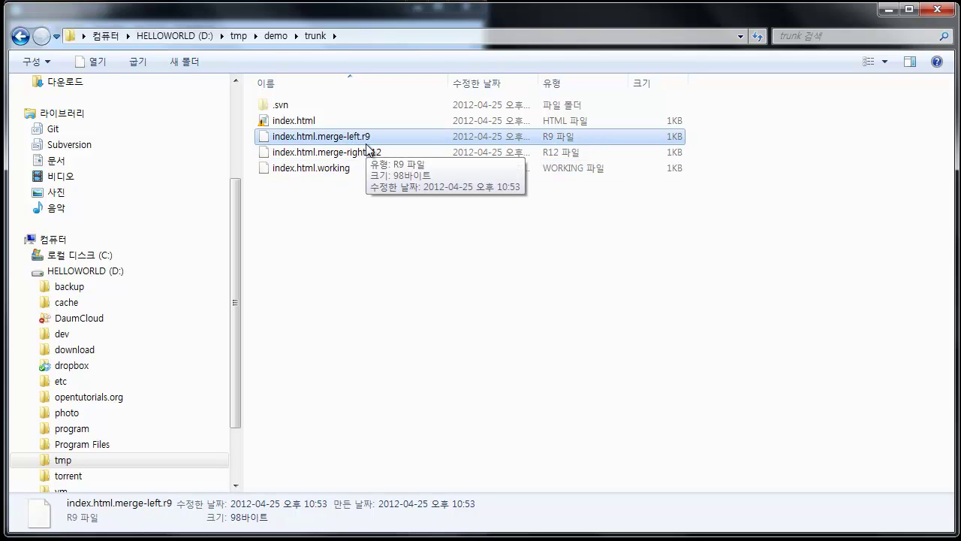
pyautogui.click(375, 154)
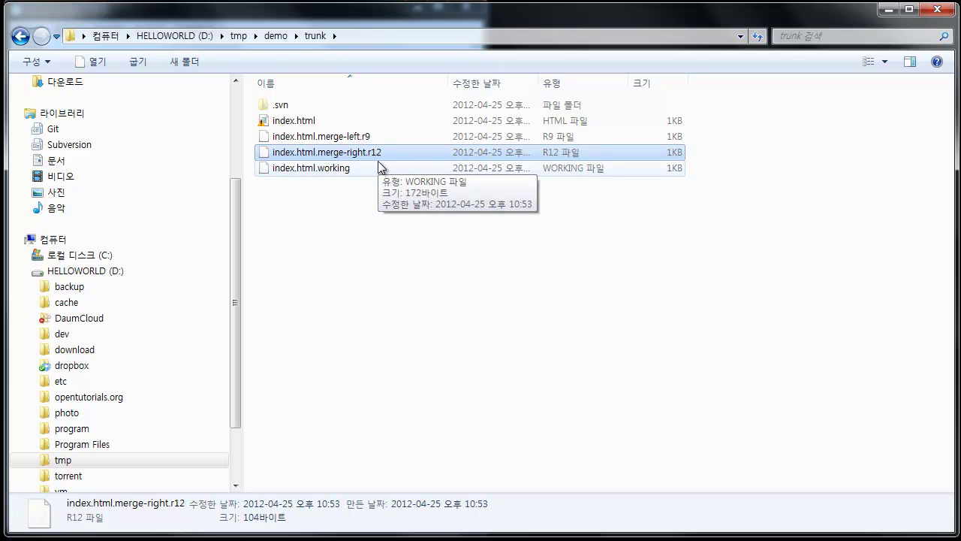
# Open trunk's conflicted index.html for editing in Notepad and examine the <<<<<<< .working and ======= marker lines
pyautogui.click(317, 124)
pyautogui.rightClick(316, 125)
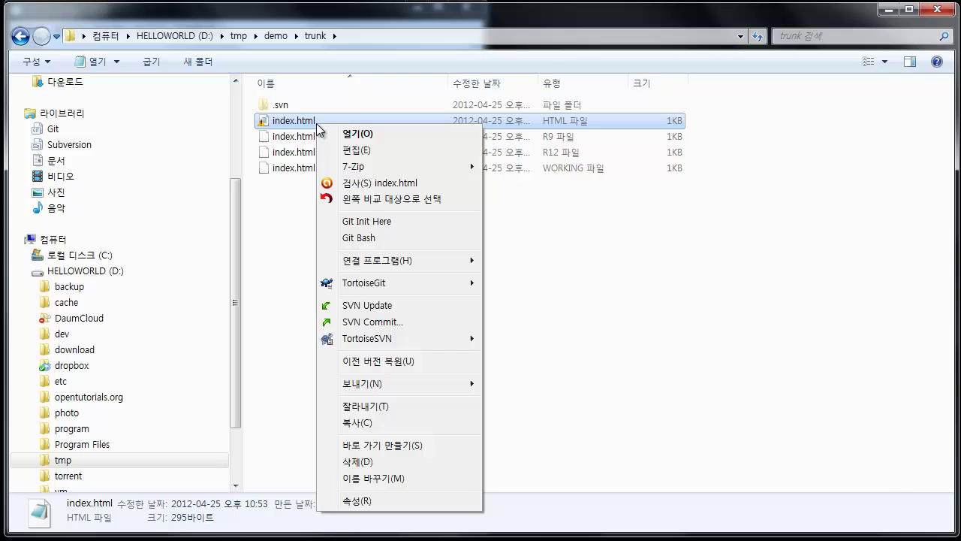
pyautogui.click(364, 150)
pyautogui.click(100, 74)
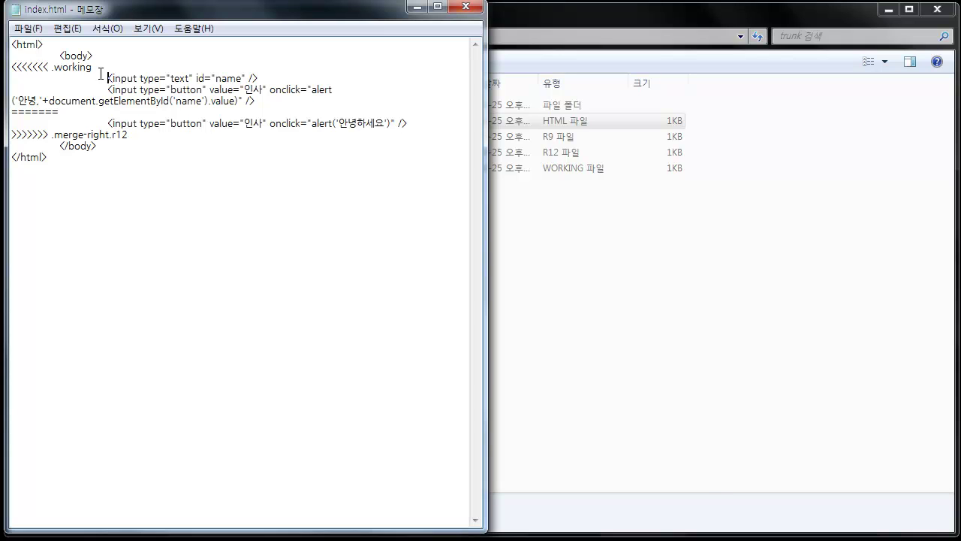
pyautogui.moveTo(98, 67); pyautogui.dragTo(1, 69)
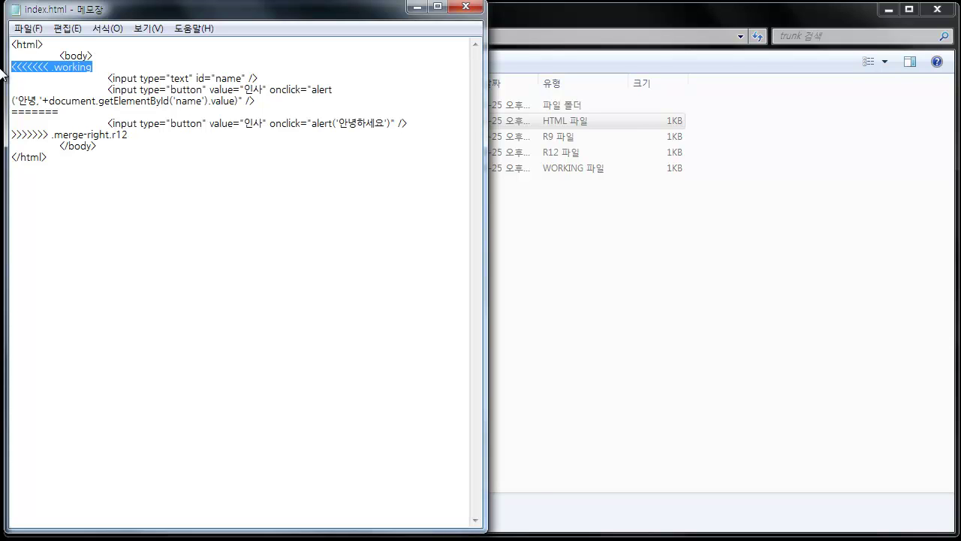
pyautogui.moveTo(59, 112); pyautogui.dragTo(3, 114)
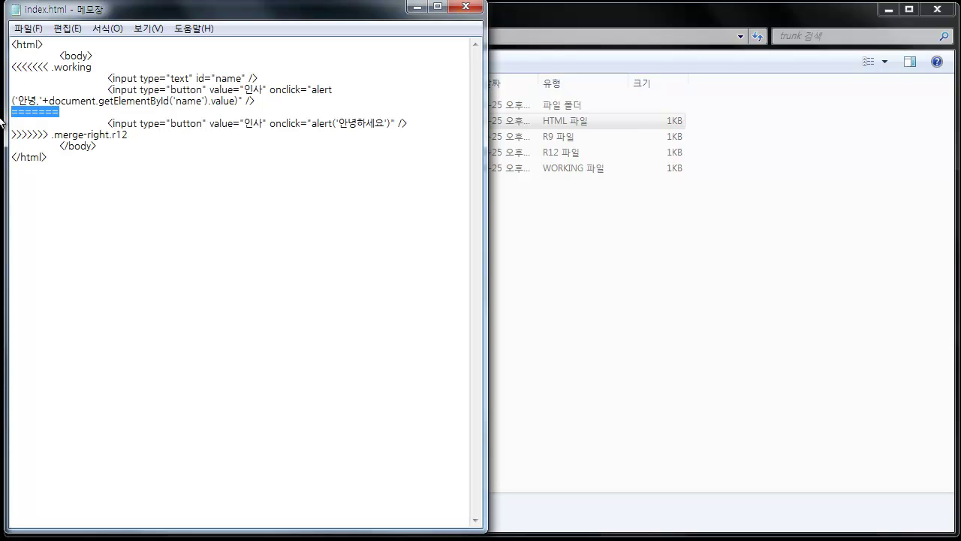
# Examine the .working block of index.html, covering the name text field and its greeting button
pyautogui.press('Up')
pyautogui.press('Up')
pyautogui.press('Up')
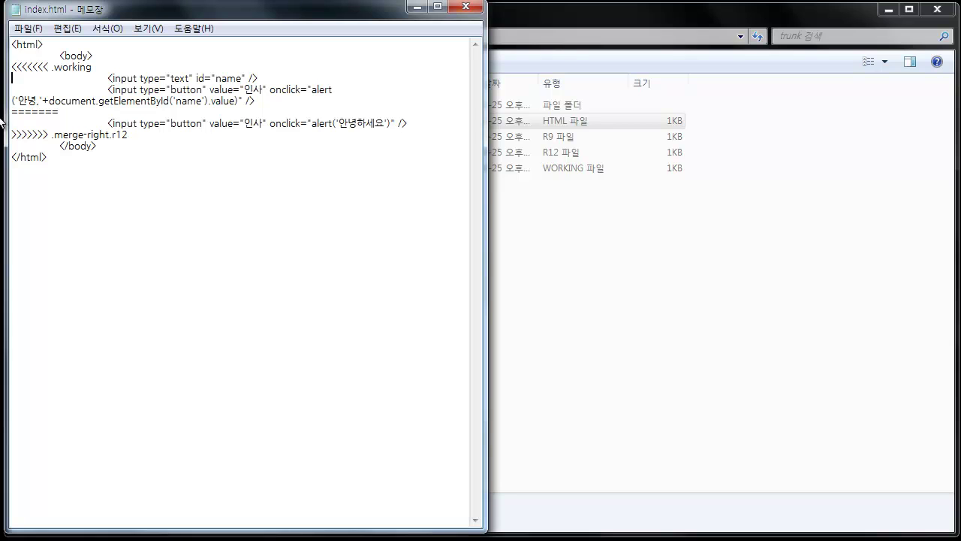
pyautogui.hotkey('shift', 'Down')
pyautogui.hotkey('shift', 'Down')
pyautogui.hotkey('shift', 'Down')
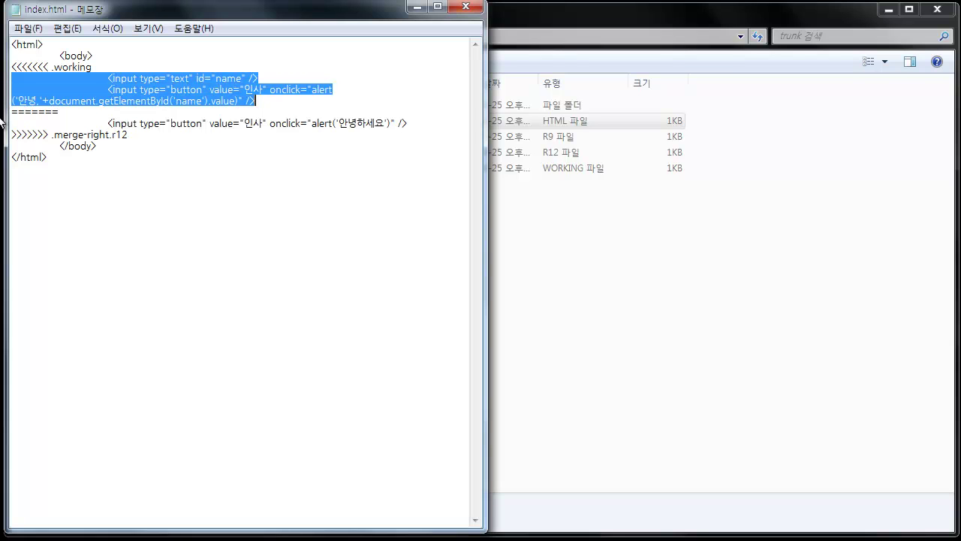
pyautogui.press('End')
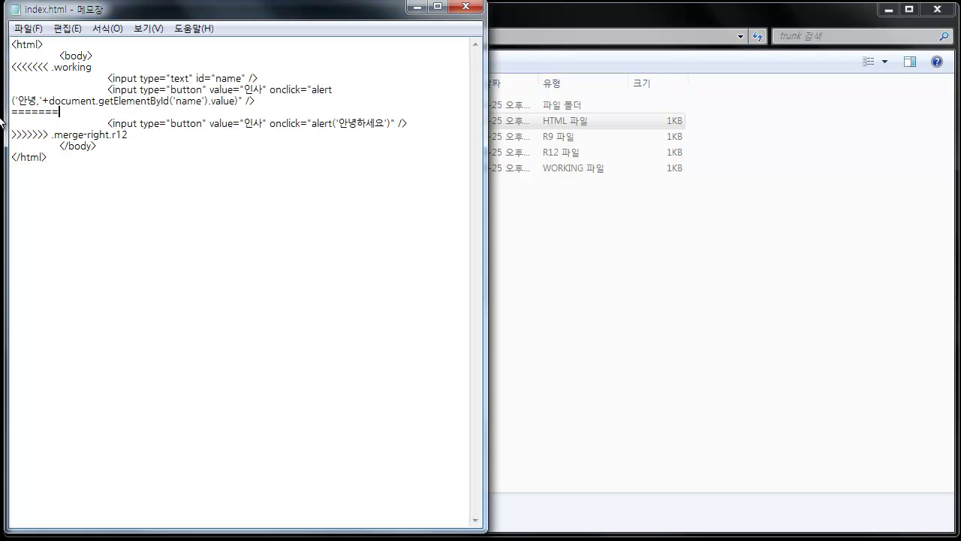
# Examine the merge-right.r12 block of index.html from the ======= line through the alert('안녕하세요') button line
pyautogui.press('Down')
pyautogui.press('Down')
pyautogui.hotkey('shift', 'Down')
pyautogui.press('Right')
pyautogui.press('Up')
pyautogui.moveTo(150, 132); pyautogui.dragTo(10, 111)
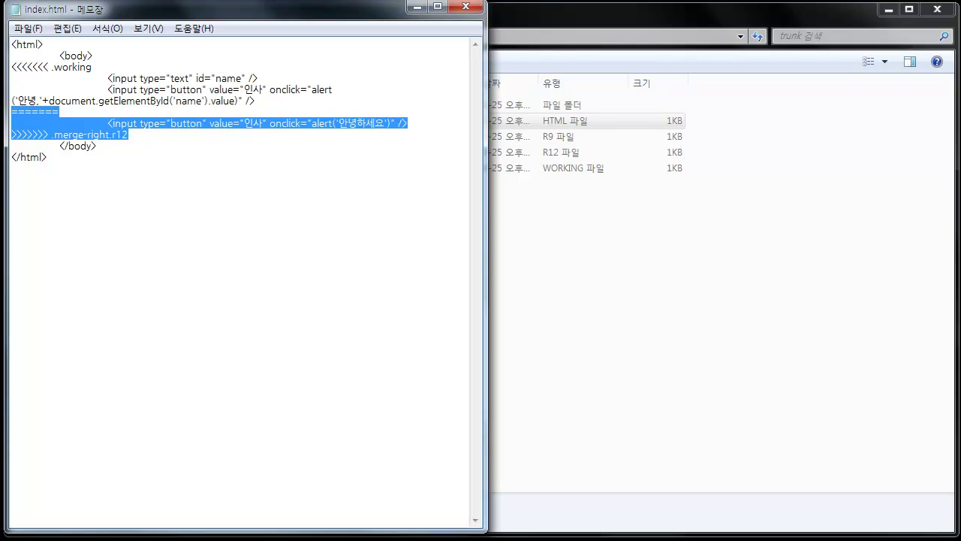
pyautogui.click(188, 134)
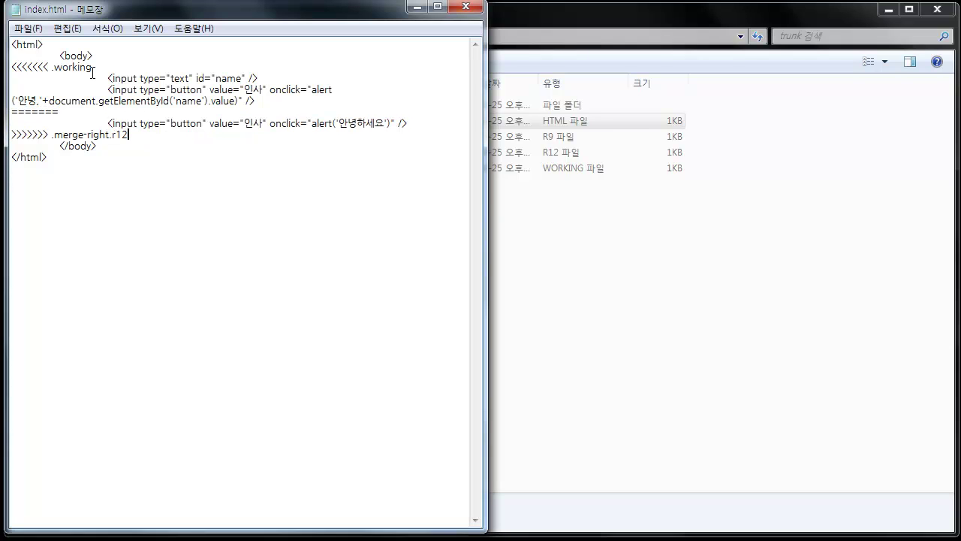
# Widen the Notepad window and change the greeting in the .working block's alert to '안녕하세요,' before document.getElementById('name').value
pyautogui.moveTo(485, 120); pyautogui.dragTo(867, 133)
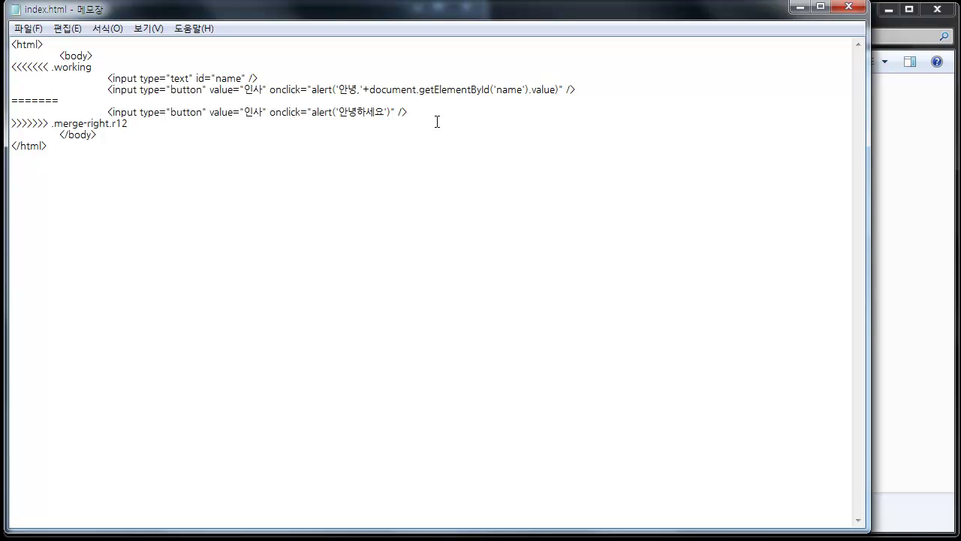
pyautogui.click(356, 84)
pyautogui.write('하세요')
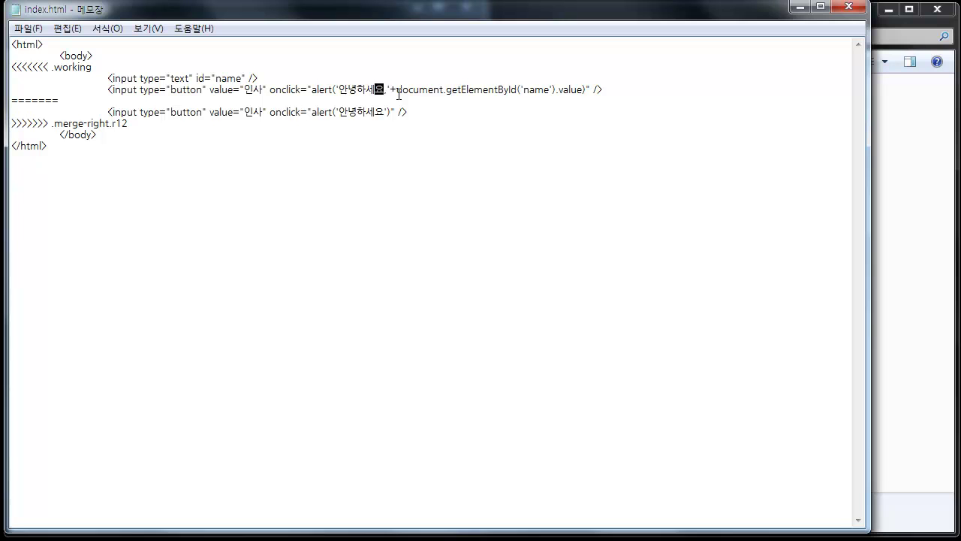
# Delete the merge-right.r12 block, from the ======= line through the >>>>>>> .merge-right.r12 marker, including the leftover line break
pyautogui.click(145, 128)
pyautogui.hotkey('shift', 'Up')
pyautogui.hotkey('shift', 'Up')
pyautogui.hotkey('shift', 'Home')
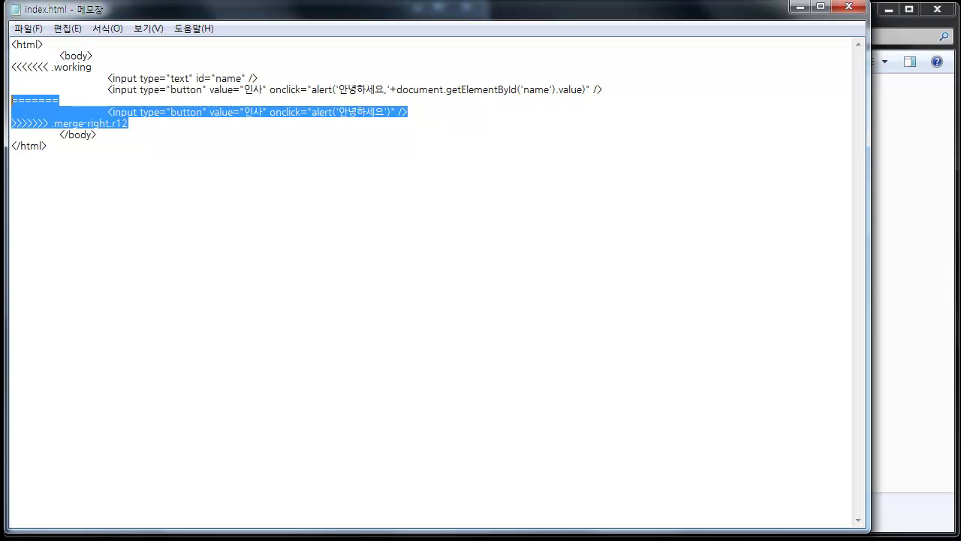
pyautogui.press('BackSpace')
pyautogui.press('BackSpace')
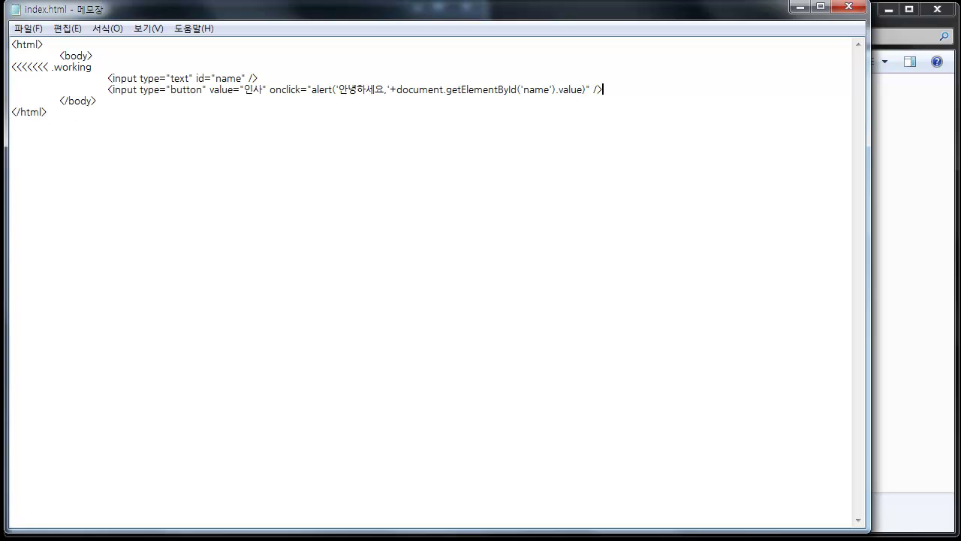
# Delete the <<<<<<< .working marker line below <body>, and save and close index.html
pyautogui.press('Up')
pyautogui.press('Up')
pyautogui.hotkey('shift', 'Down')
pyautogui.press('BackSpace')
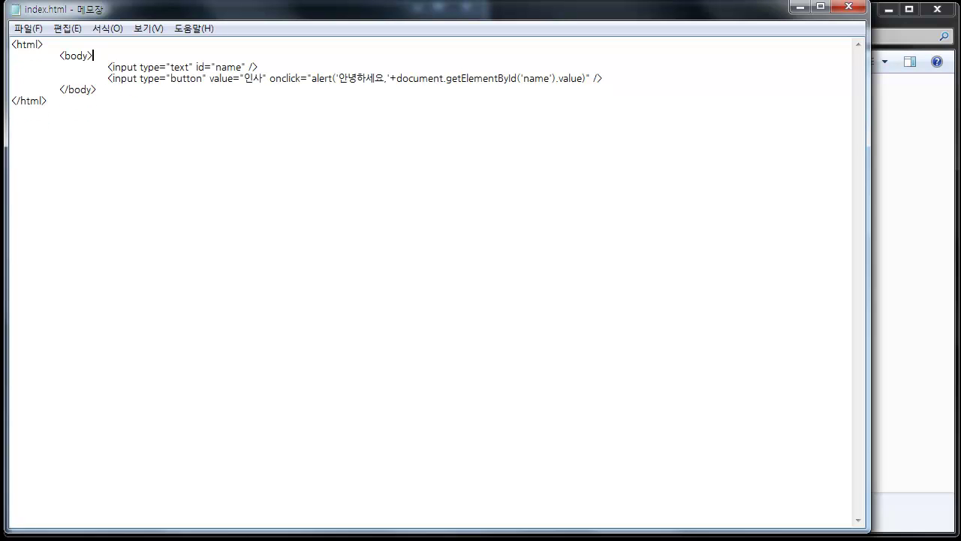
pyautogui.click(848, 6)
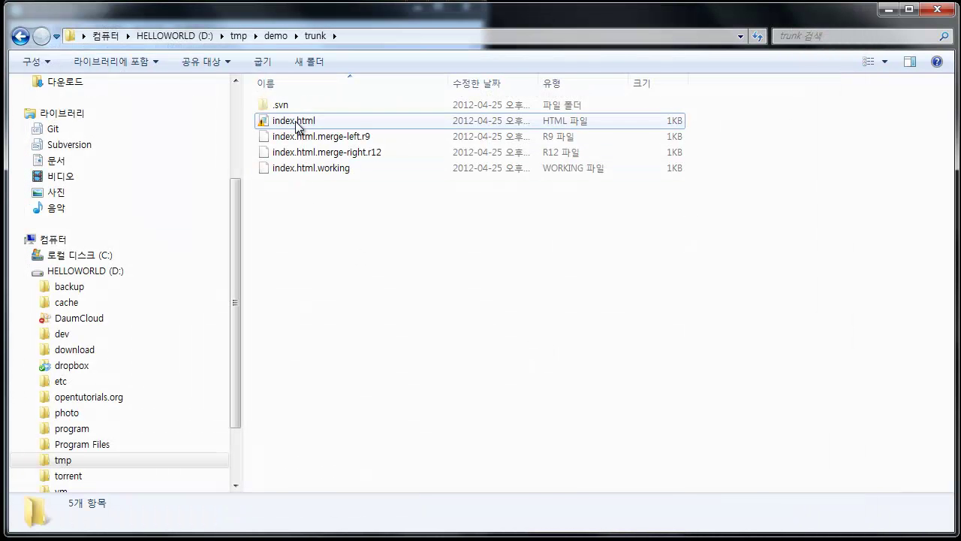
# Mark trunk's index.html as resolved with TortoiseSVN, review the Resolved entry, and close the report
pyautogui.click(298, 124)
pyautogui.rightClick(298, 126)
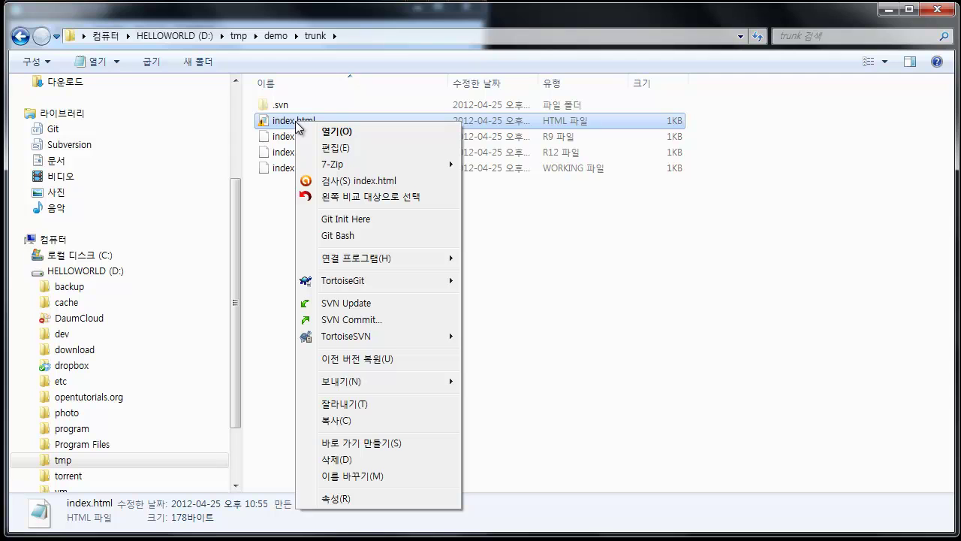
pyautogui.moveTo(392, 338)
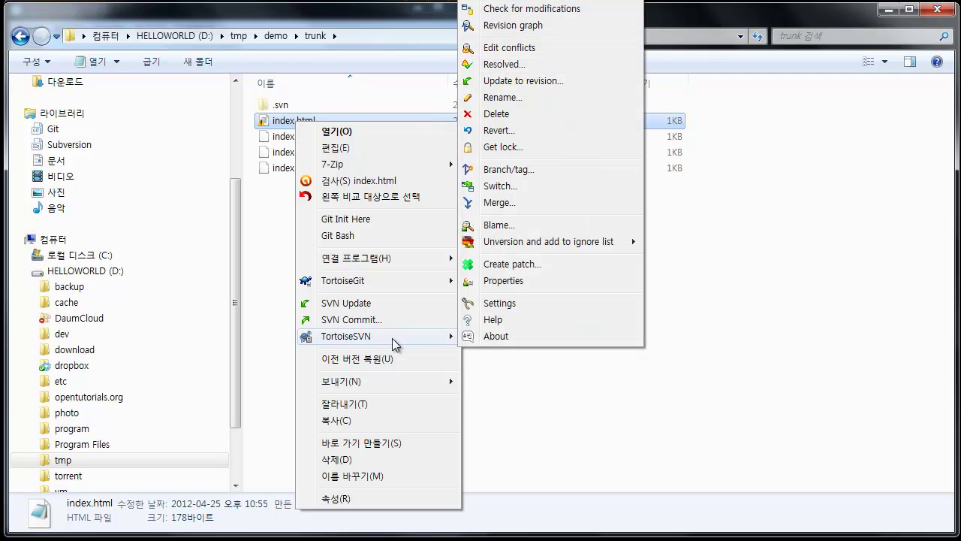
pyautogui.click(553, 63)
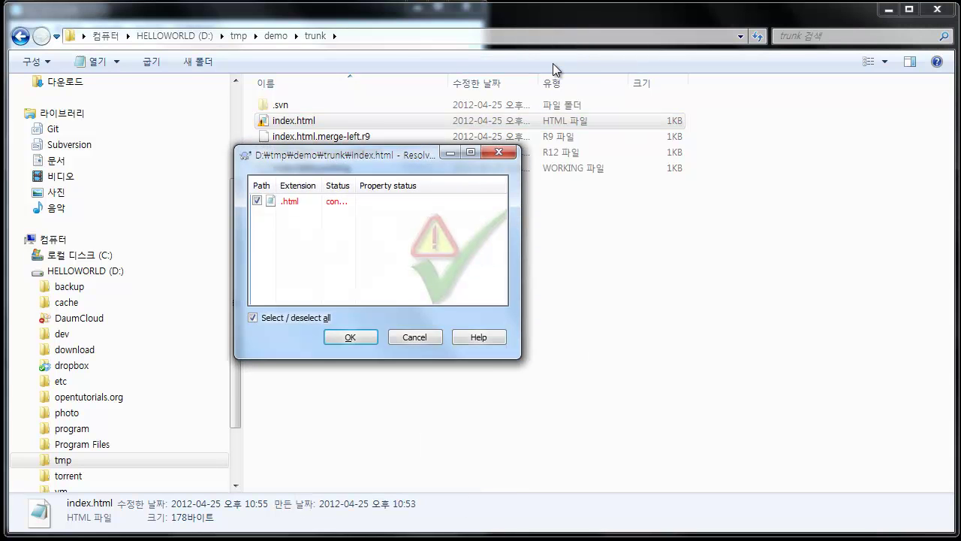
pyautogui.click(347, 338)
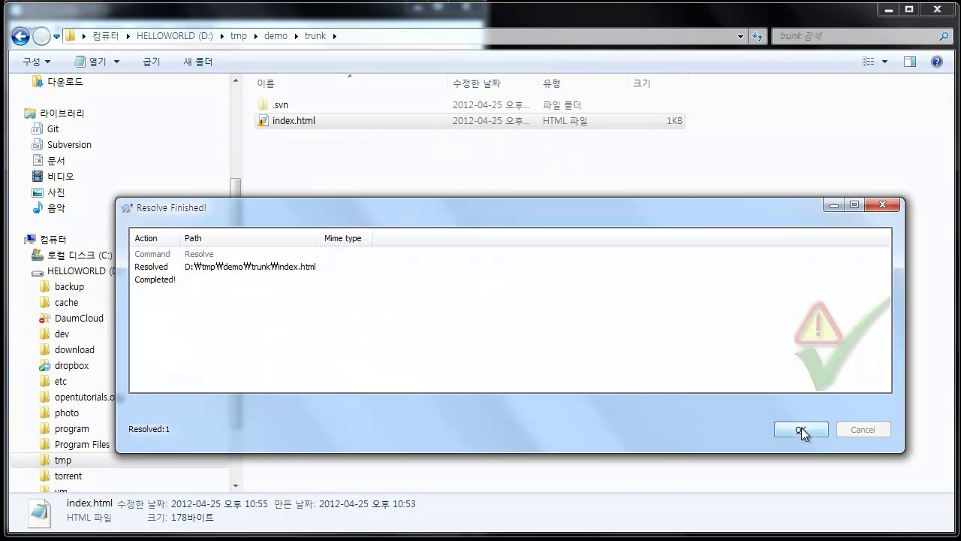
pyautogui.click(161, 267)
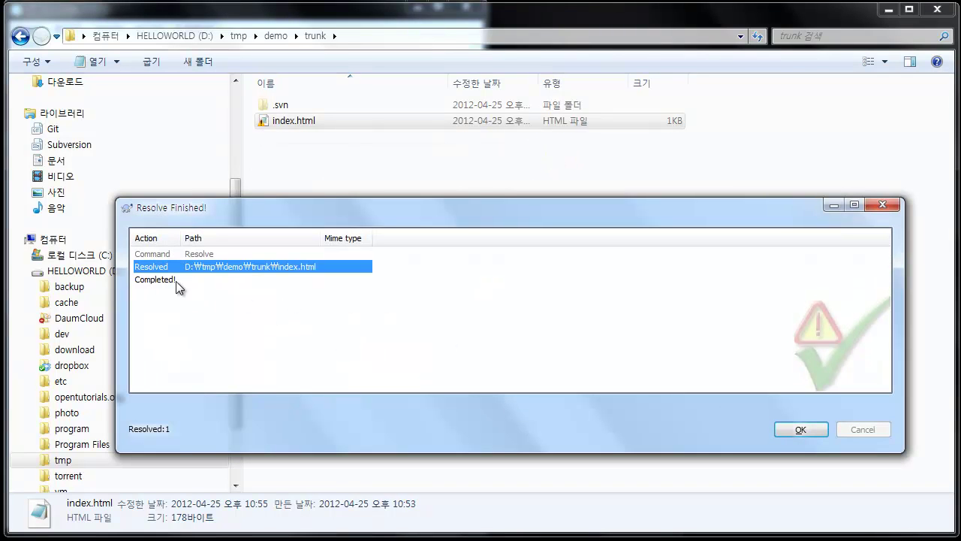
pyautogui.click(176, 281)
pyautogui.click(799, 426)
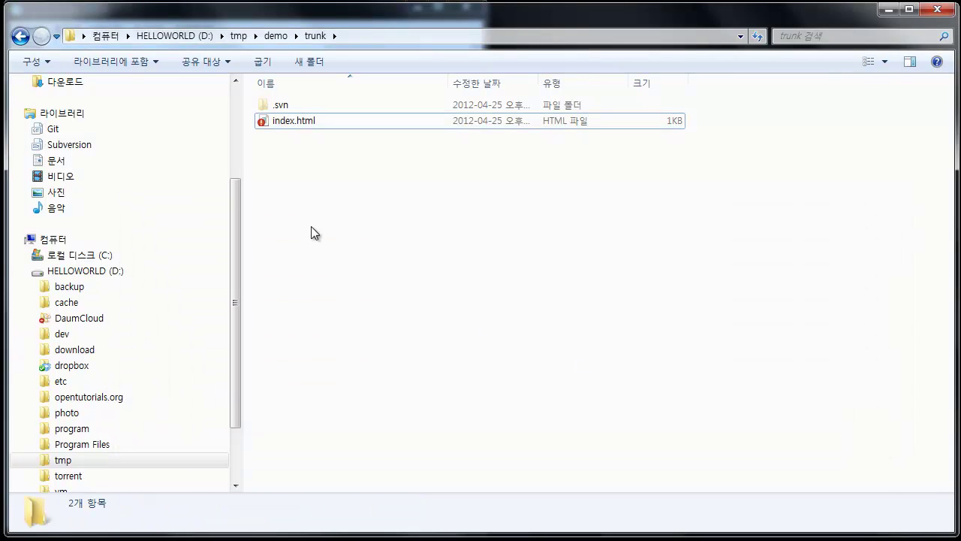
# Open the SVN commit for the trunk working copy
pyautogui.click(302, 122)
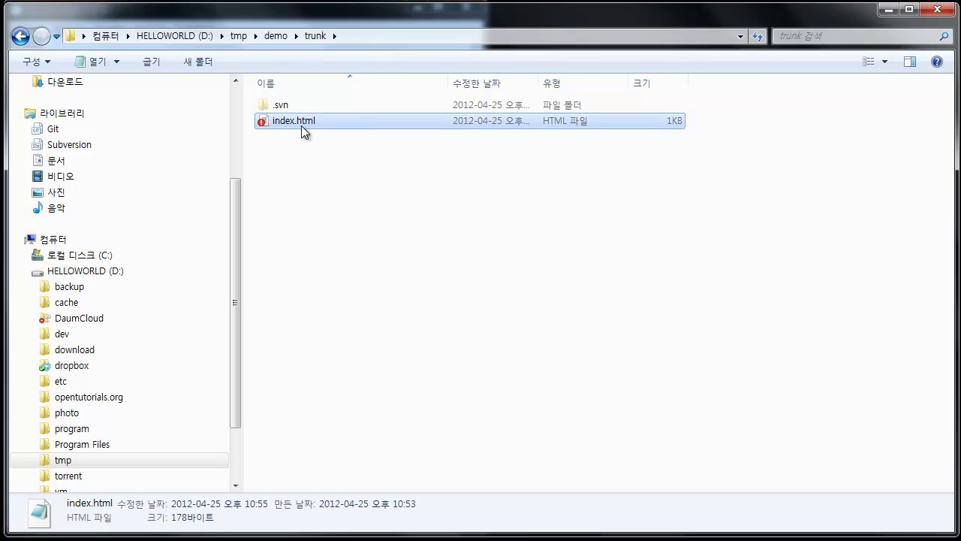
pyautogui.rightClick(302, 130)
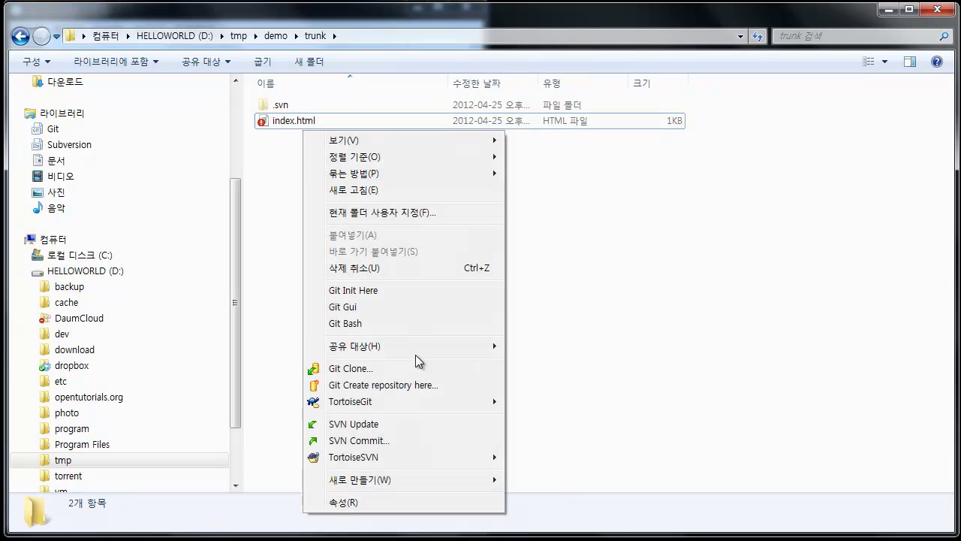
pyautogui.click(407, 440)
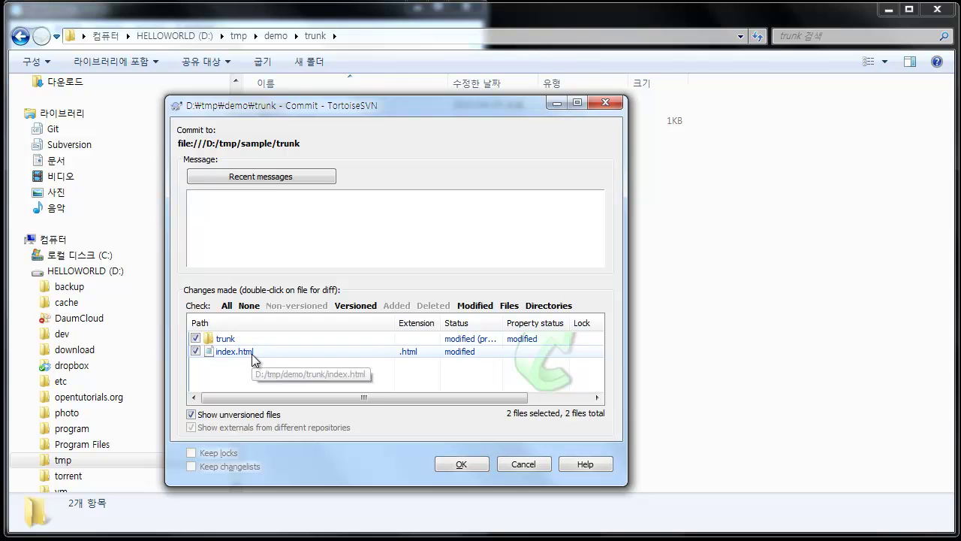
# Compare index.html's working copy with its base revision, examine the changed greeting on line 4, and close the comparison
pyautogui.click(253, 354)
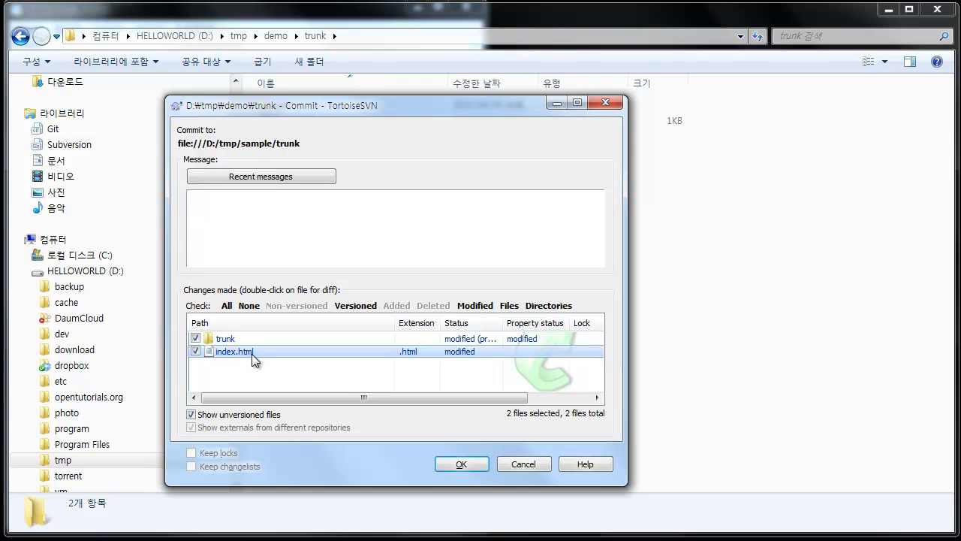
pyautogui.doubleClick(253, 355)
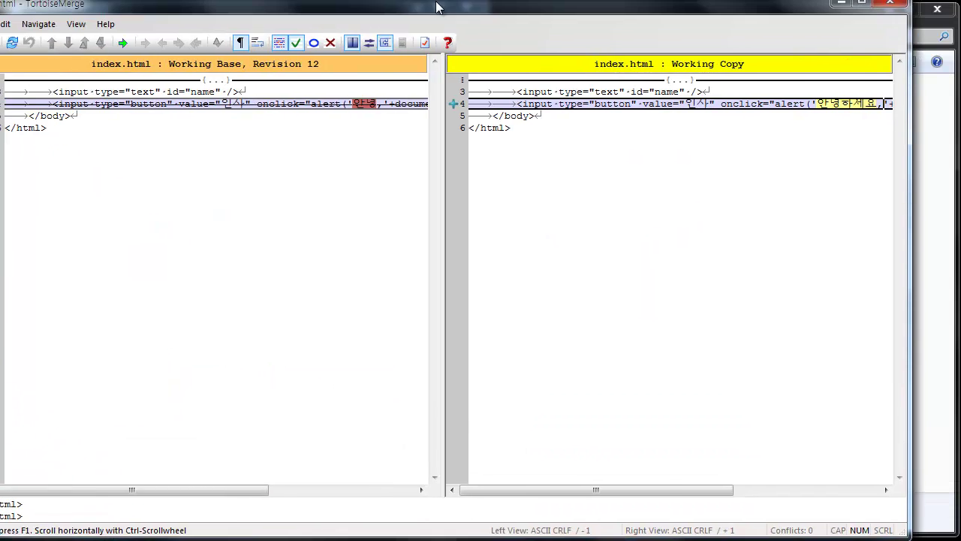
pyautogui.moveTo(436, 6); pyautogui.dragTo(481, 13)
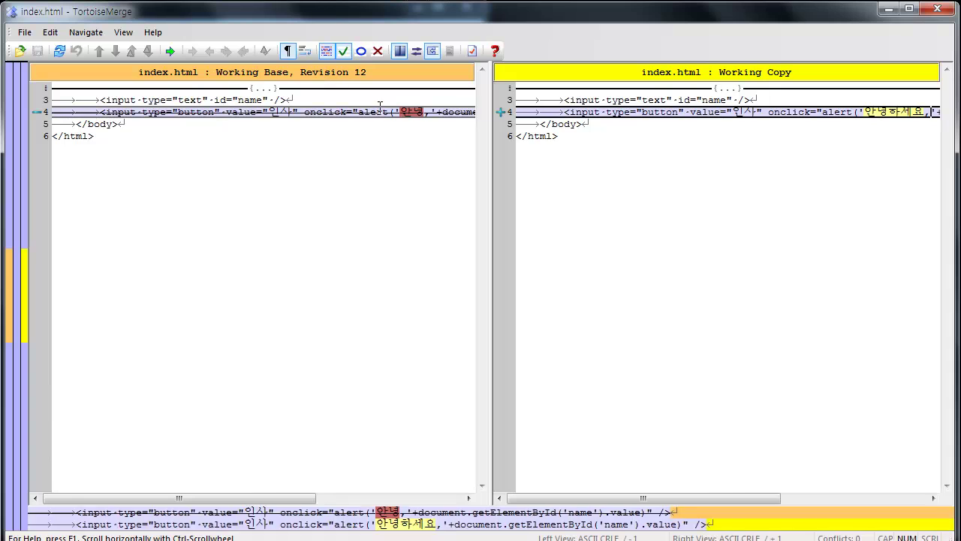
pyautogui.click(441, 113)
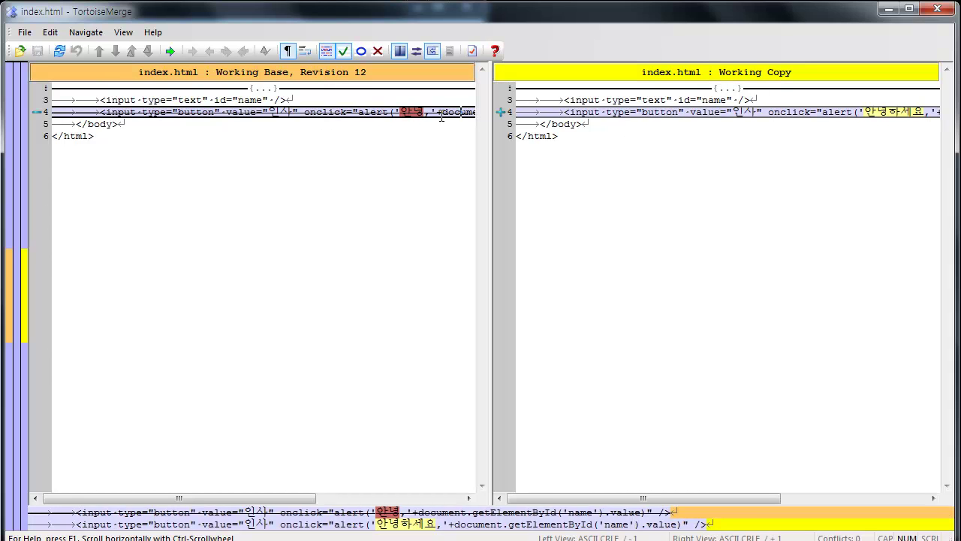
pyautogui.click(35, 113)
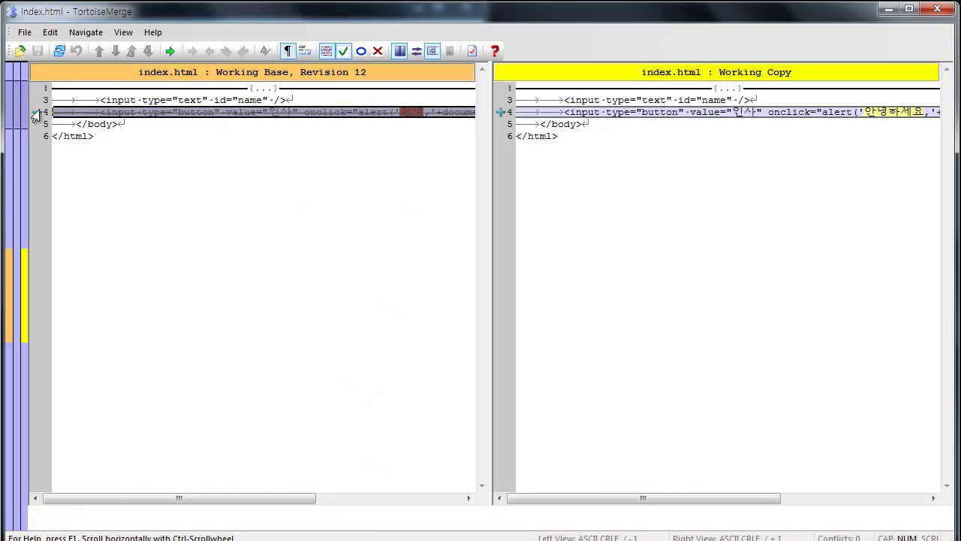
pyautogui.click(85, 112)
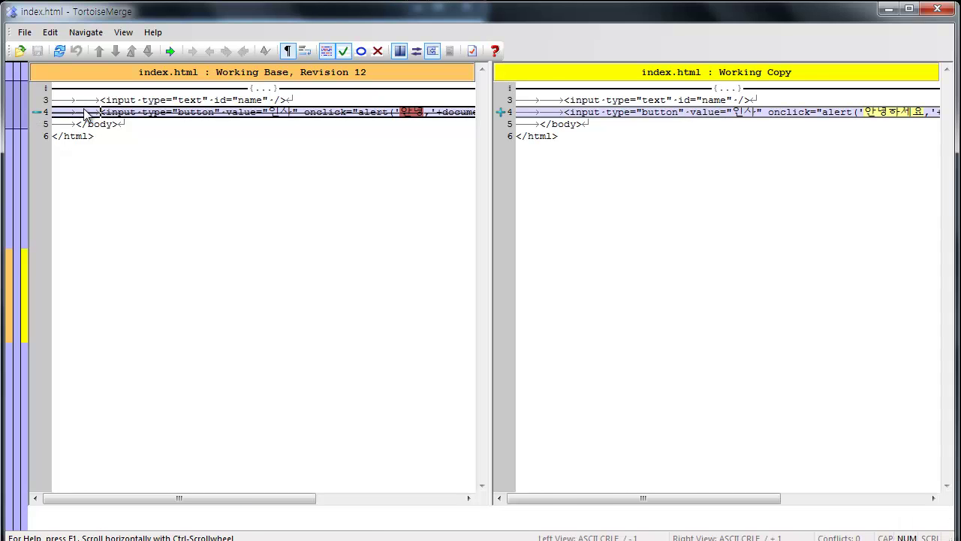
pyautogui.moveTo(66, 111)
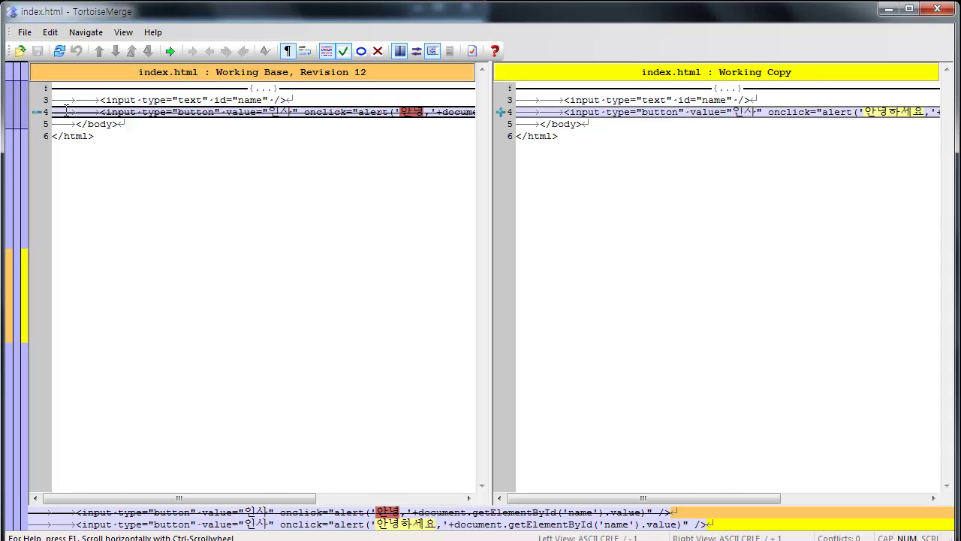
pyautogui.click(937, 8)
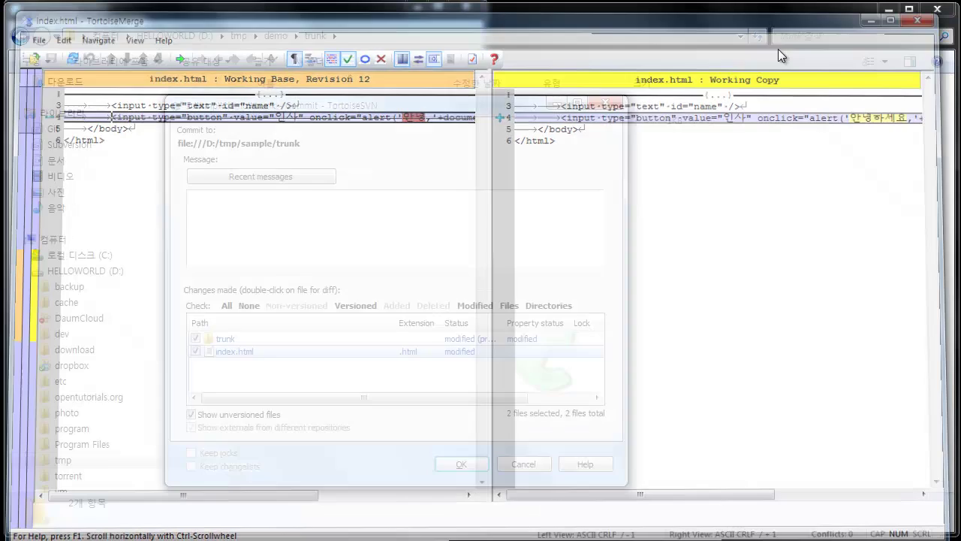
# Enter a two-line commit message: '* branch 2를 trunk에 반영' and '* 공손버전과 호명버전을 병합'
pyautogui.write('* ')
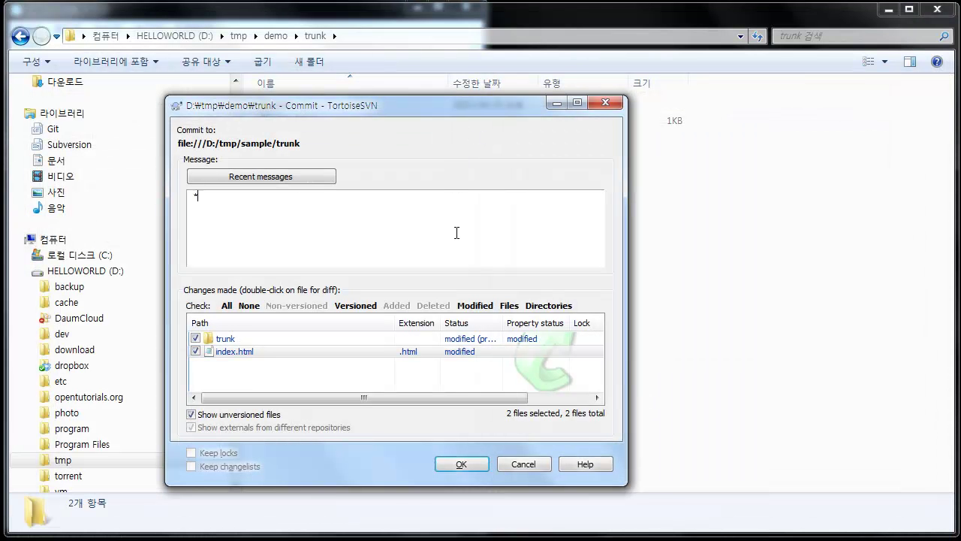
pyautogui.write('branch 2를 trunk에 반영 ')
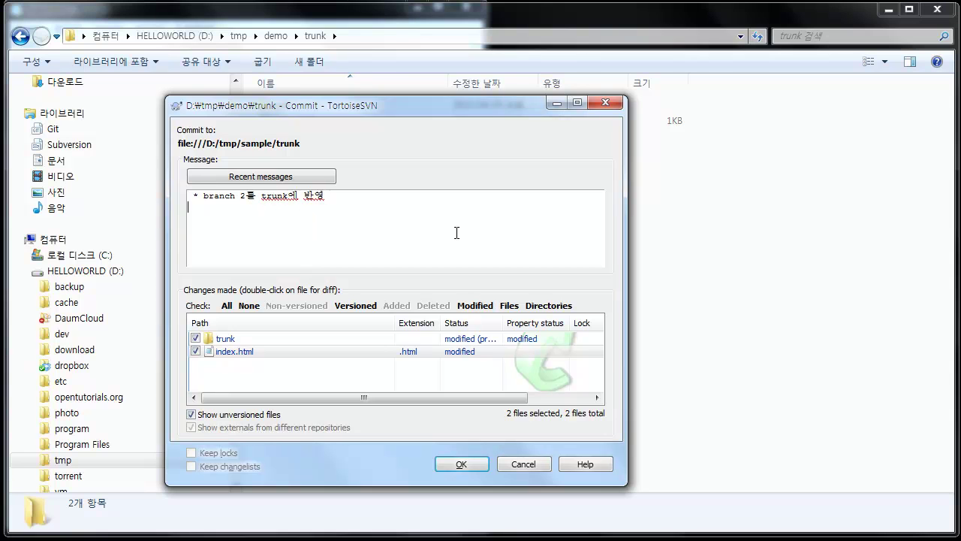
pyautogui.write('* ')
pyautogui.write('sksksk')
pyautogui.press('BackSpace')
pyautogui.press('BackSpace')
pyautogui.press('BackSpace')
pyautogui.press('BackSpace')
pyautogui.press('BackSpace')
pyautogui.press('BackSpace')
pyautogui.write('공손버전과 호명버전을 ')
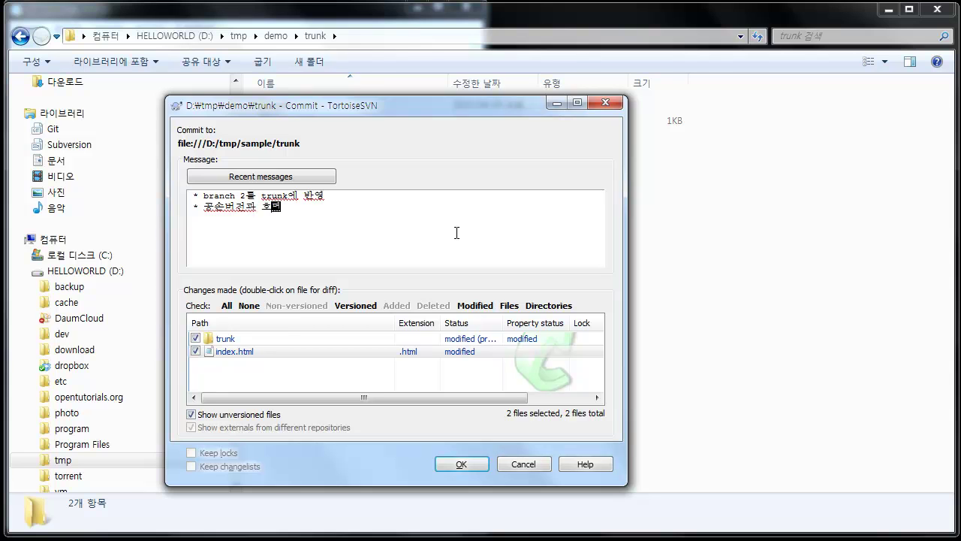
pyautogui.write('병합')
# Commit the trunk folder and index.html, minimise the browser window, and close the commit report
pyautogui.click(464, 464)
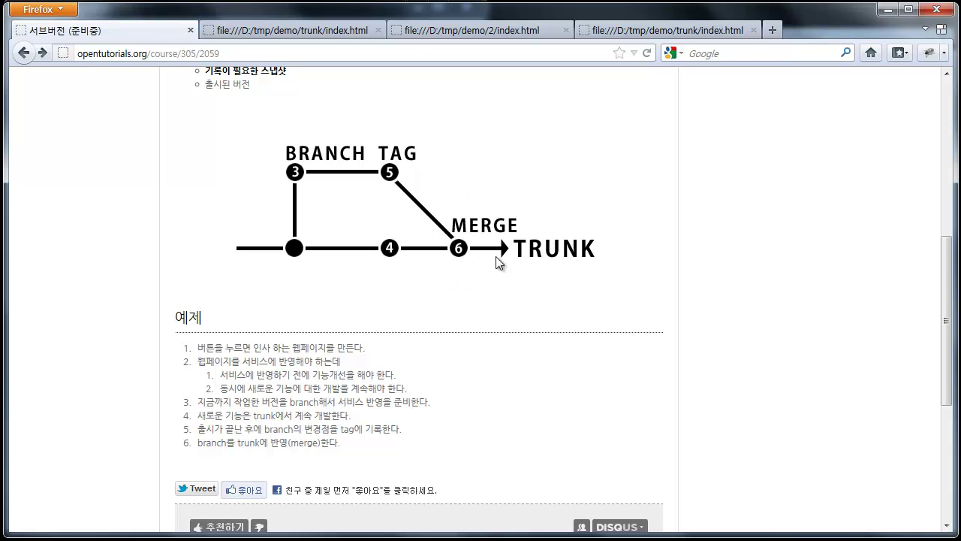
pyautogui.click(886, 9)
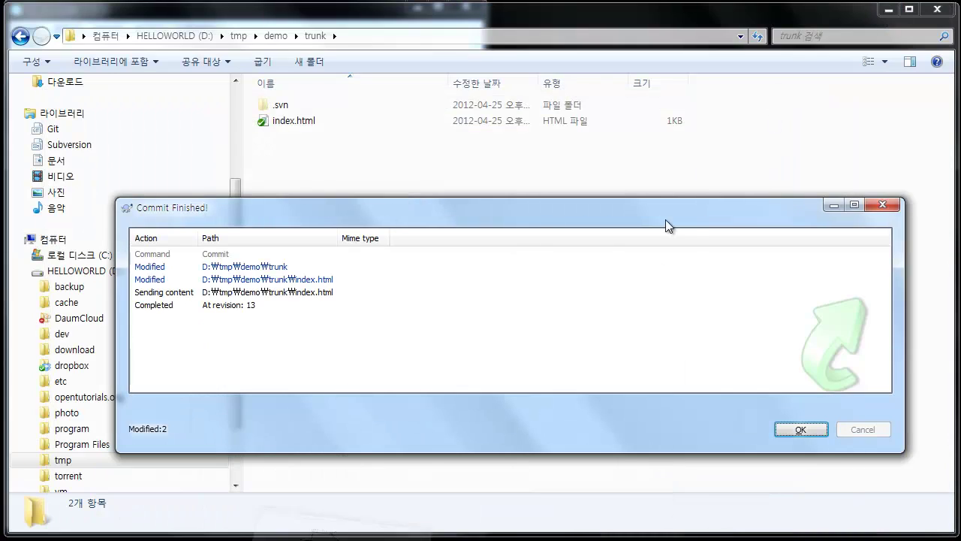
pyautogui.click(798, 426)
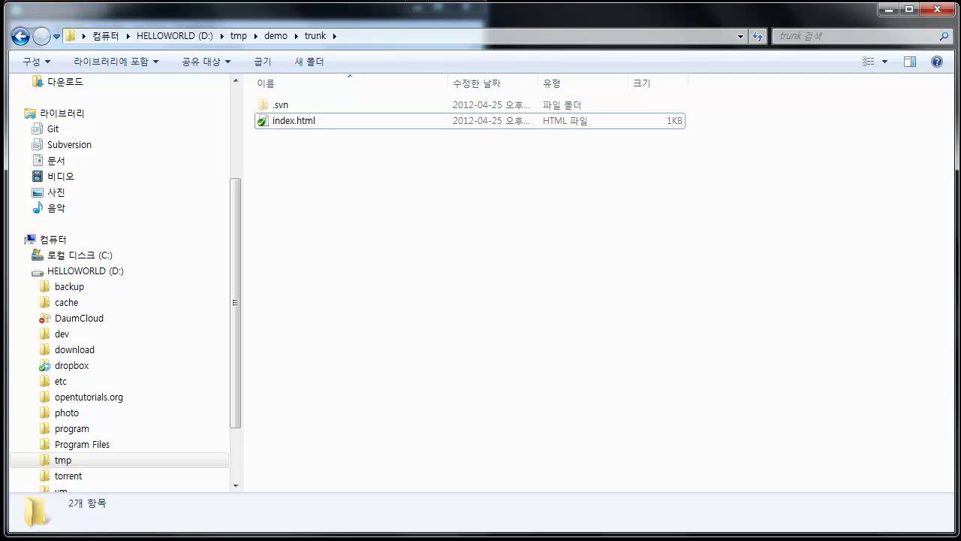
# Go up to the demo folder and open TortoiseSVN's Branch/tag copy for the trunk folder
pyautogui.press('BackSpace')
pyautogui.click(488, 274)
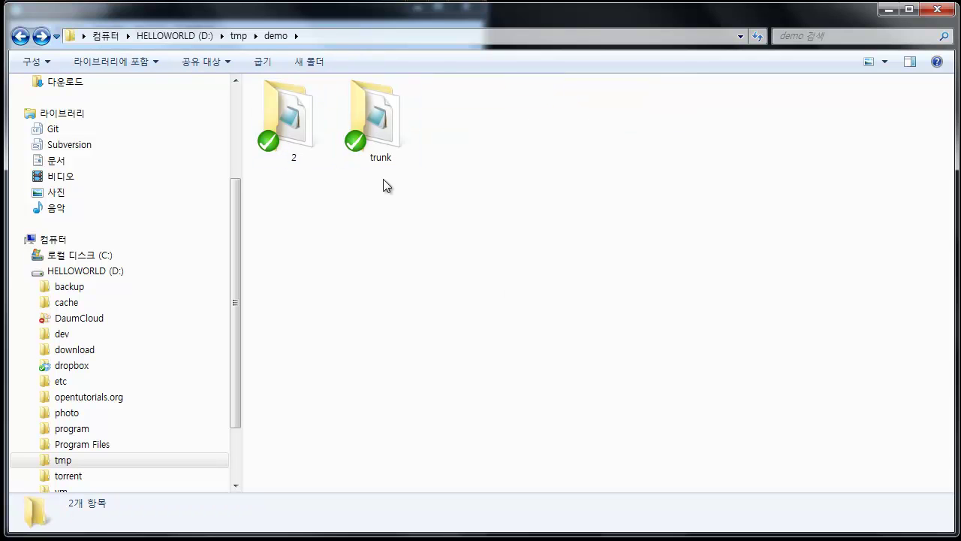
pyautogui.rightClick(392, 126)
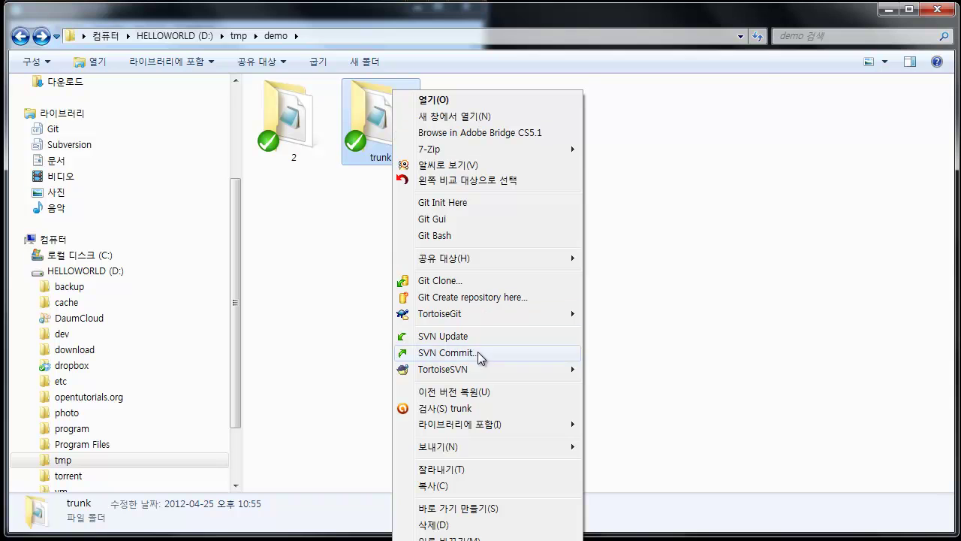
pyautogui.moveTo(480, 368)
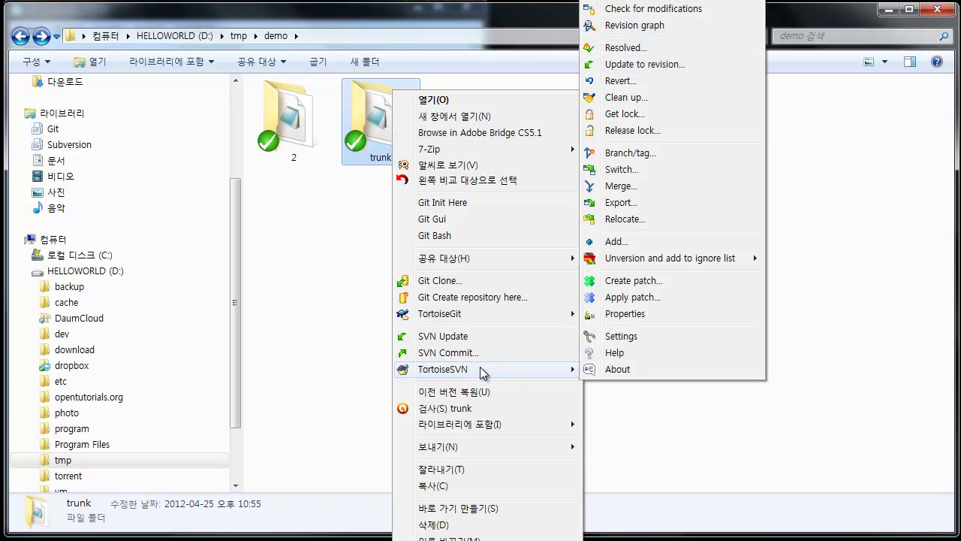
pyautogui.click(666, 153)
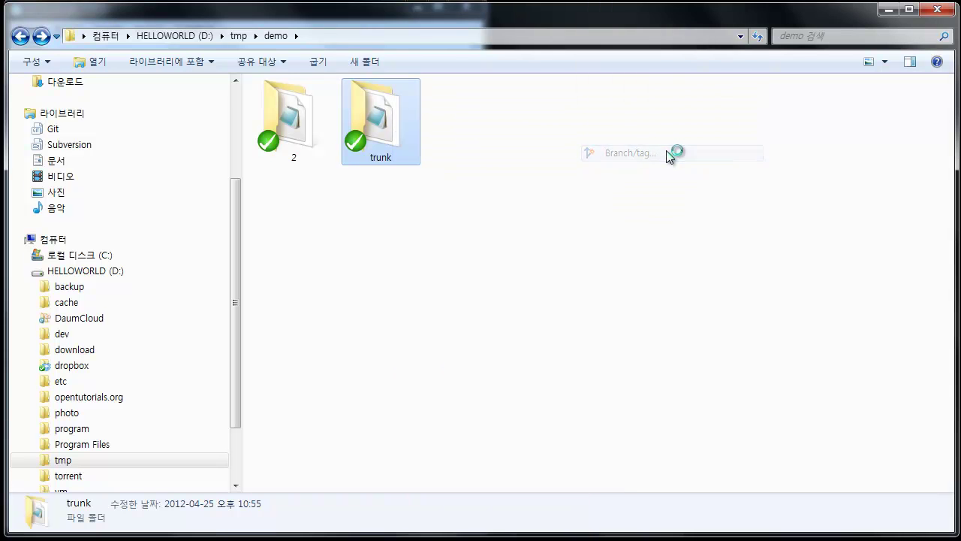
pyautogui.moveTo(474, 66); pyautogui.dragTo(427, 86)
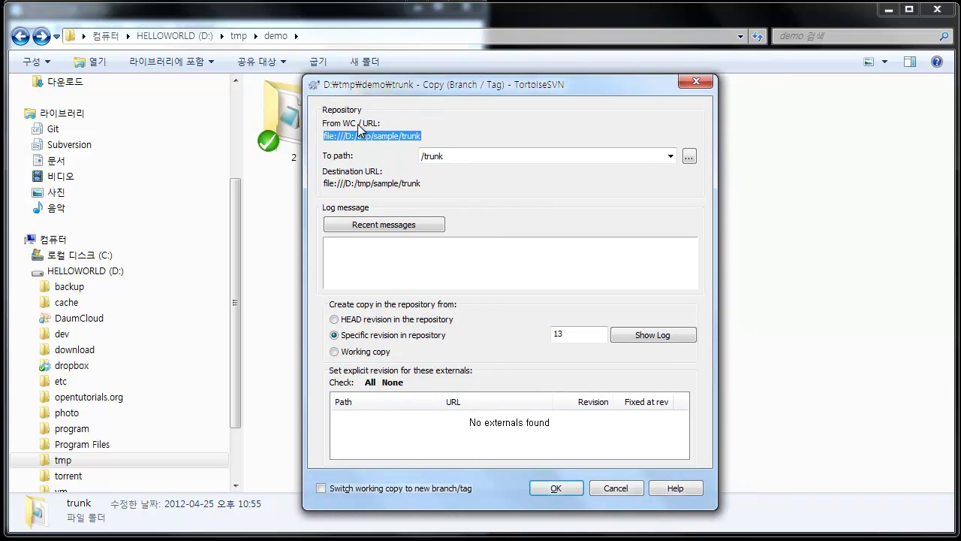
# Choose the repository's tags folder as the copy's destination and set the path to /tags/2
pyautogui.click(446, 158)
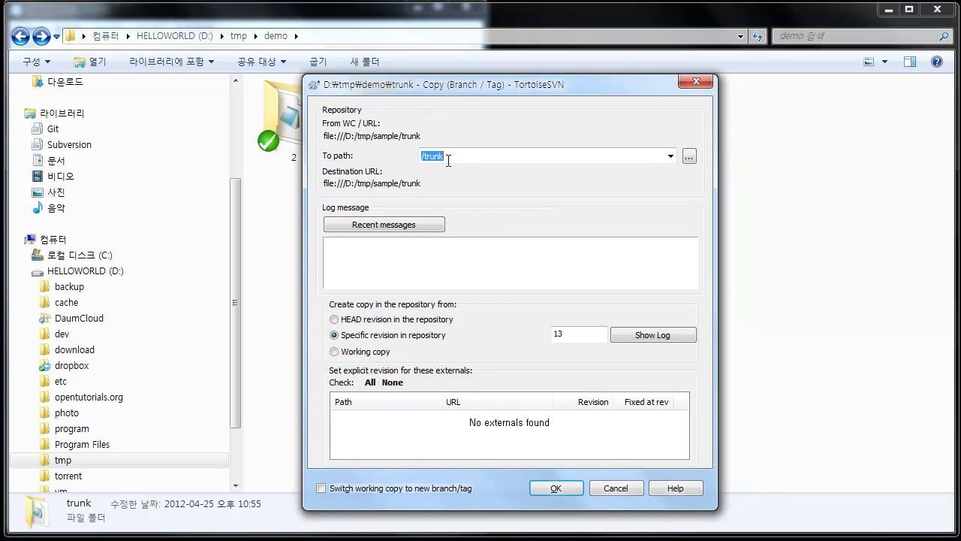
pyautogui.click(689, 156)
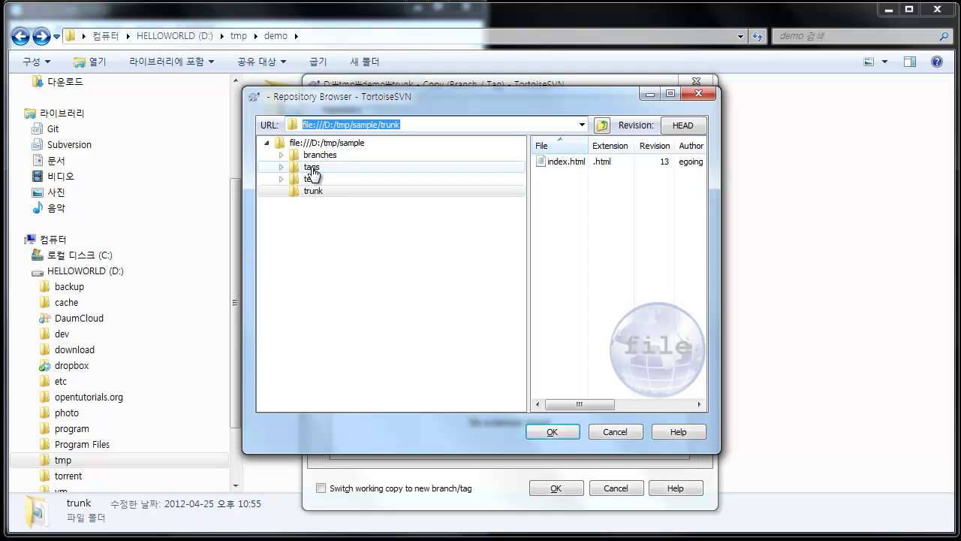
pyautogui.click(312, 167)
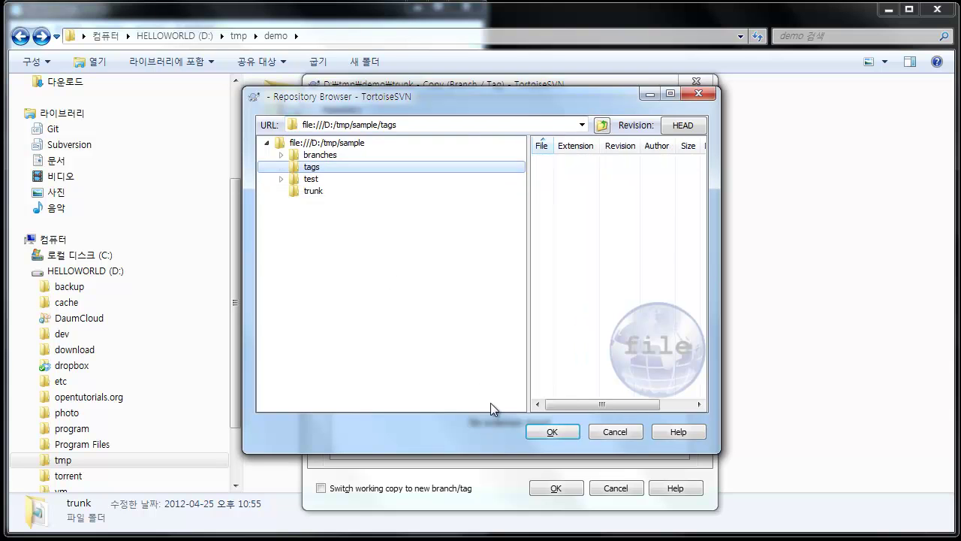
pyautogui.click(555, 431)
pyautogui.click(488, 157)
pyautogui.write('/tags/')
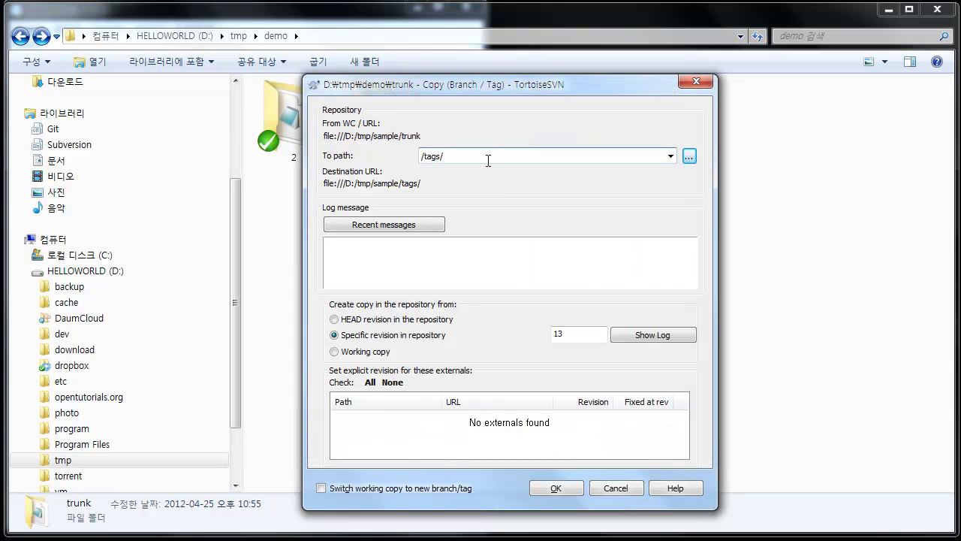
pyautogui.write('2')
# Enter '출시 버전 2를 기록' as the log message for the tag
pyautogui.click(366, 263)
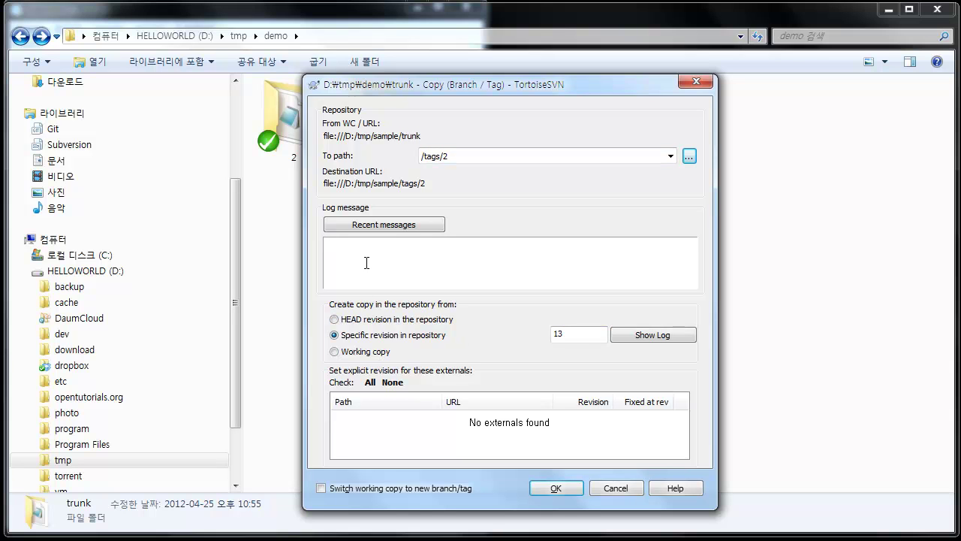
pyautogui.write('태그')
pyautogui.press('BackSpace')
pyautogui.press('BackSpace')
pyautogui.write('릴리')
pyautogui.press('BackSpace')
pyautogui.press('BackSpace')
pyautogui.write('출시버전')
pyautogui.press('BackSpace')
pyautogui.press('BackSpace')
pyautogui.write('버전 2를 기록')
# Show trunk's log, enlarge the revision list, inspect revisions 13 and 8, and cancel without picking a revision
pyautogui.click(642, 333)
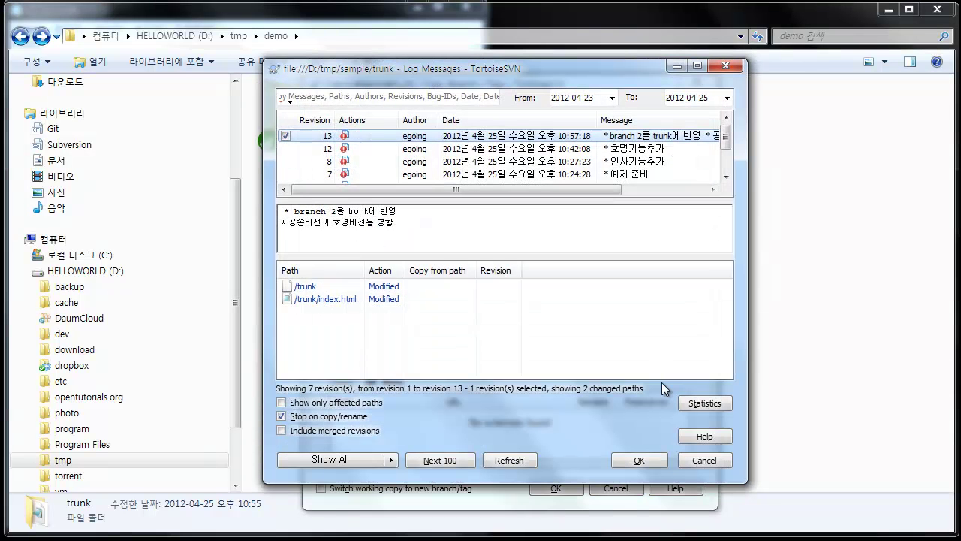
pyautogui.moveTo(520, 202)
pyautogui.mouseDown()
pyautogui.moveTo(522, 232)
pyautogui.moveTo(521, 221)
pyautogui.mouseUp()
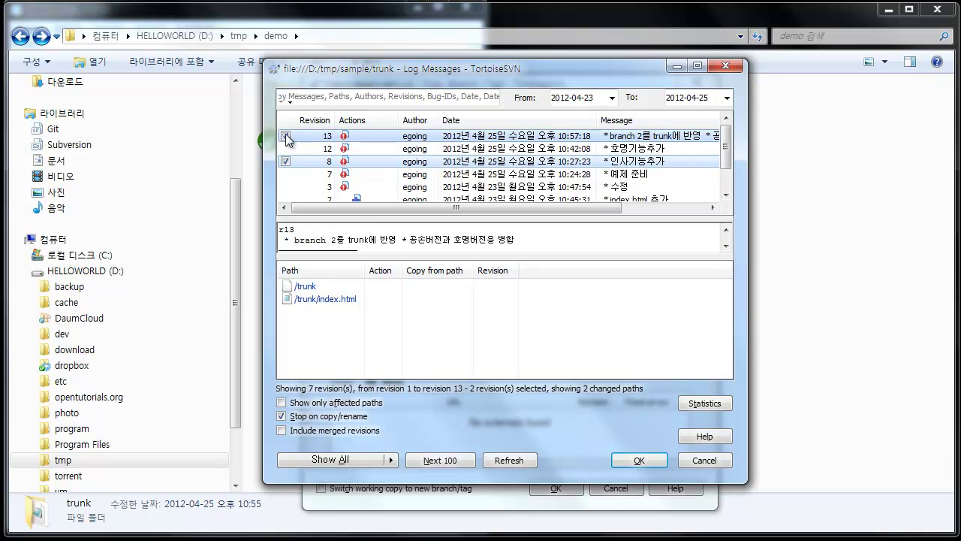
pyautogui.click(287, 164)
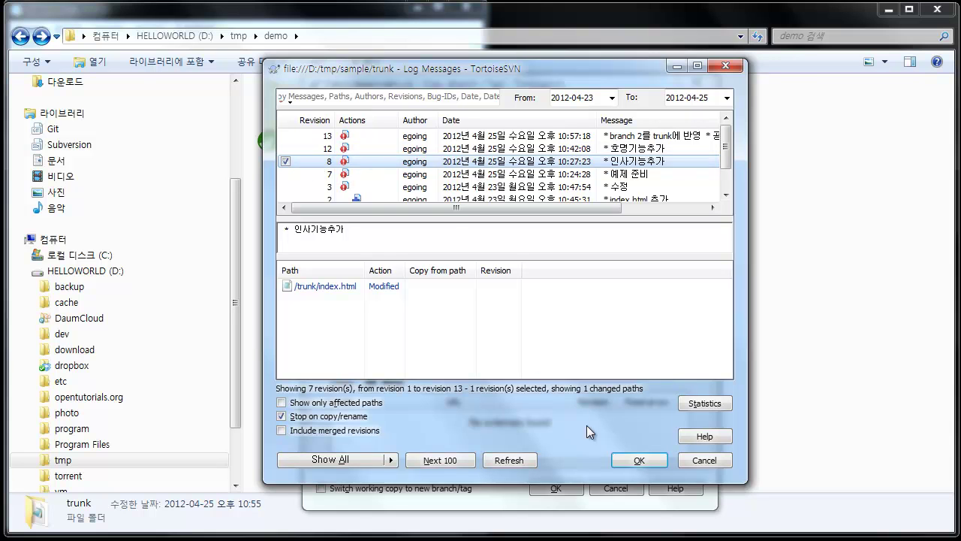
pyautogui.click(699, 464)
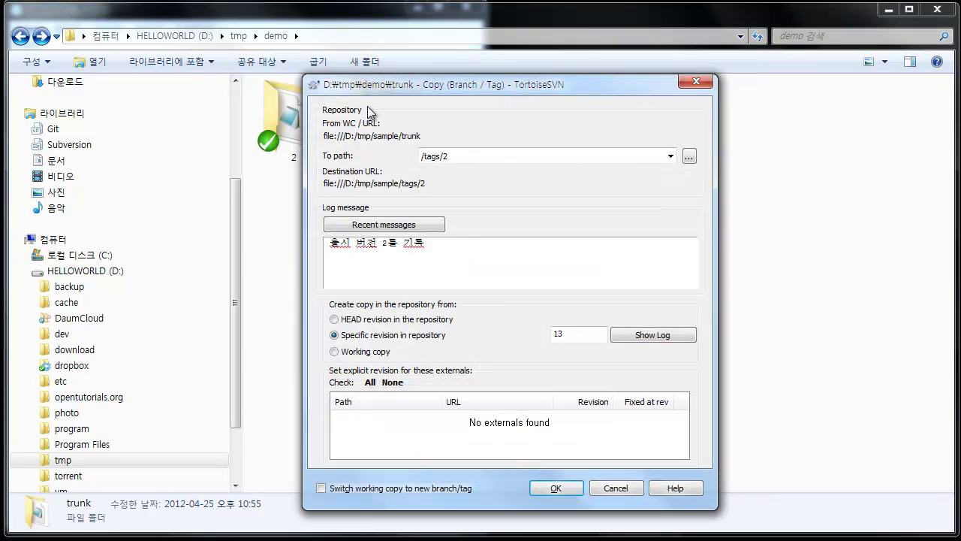
# Pick revision 8 from trunk's log as the copy source and create the tag
pyautogui.doubleClick(455, 157)
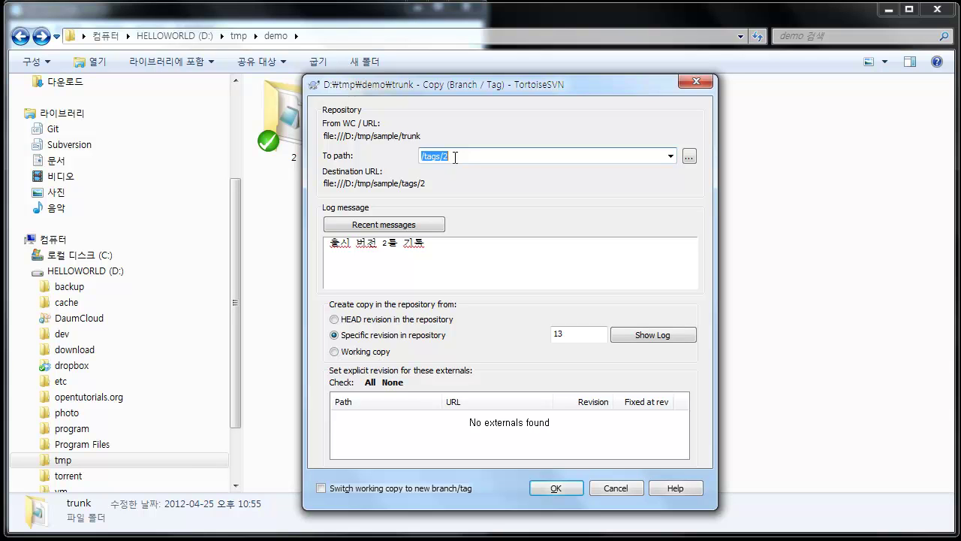
pyautogui.click(455, 279)
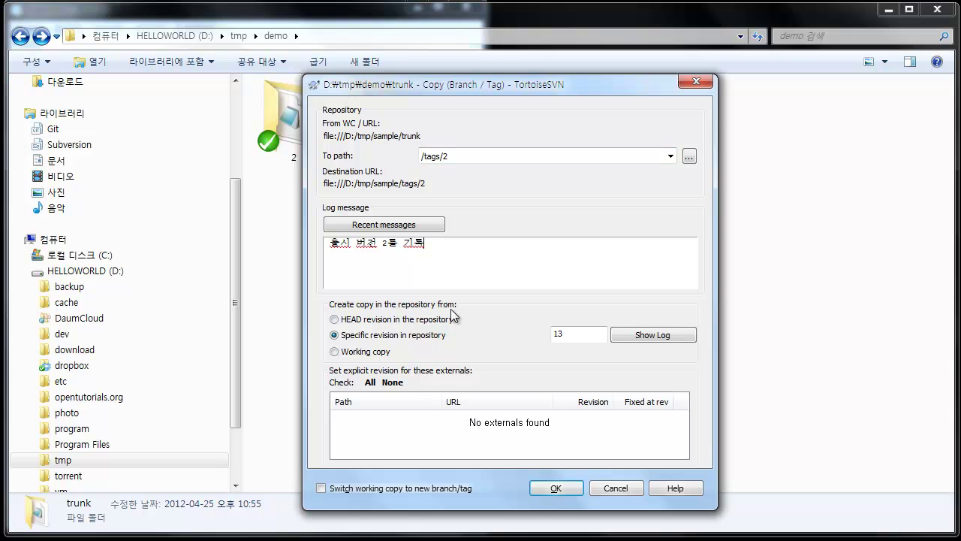
pyautogui.click(575, 332)
pyautogui.click(640, 339)
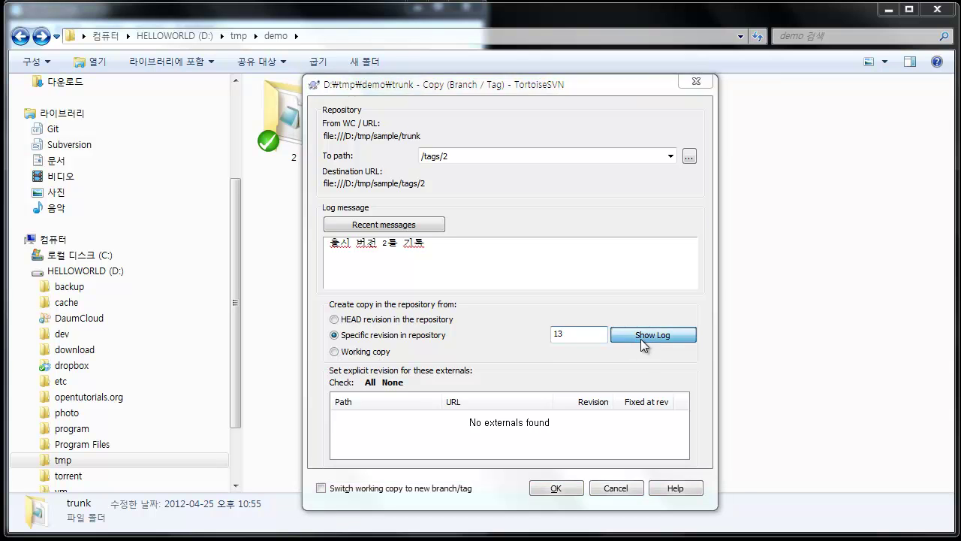
pyautogui.click(409, 162)
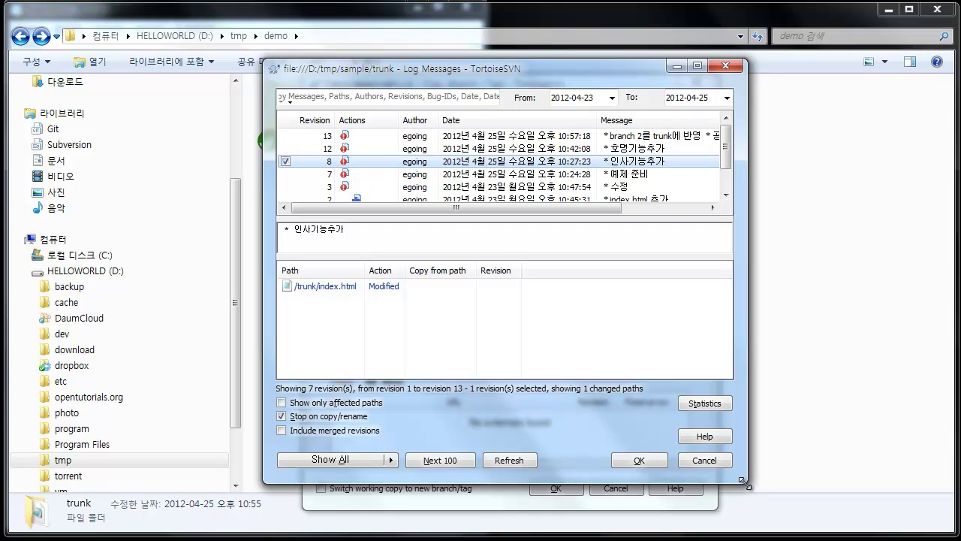
pyautogui.moveTo(744, 483); pyautogui.dragTo(891, 500)
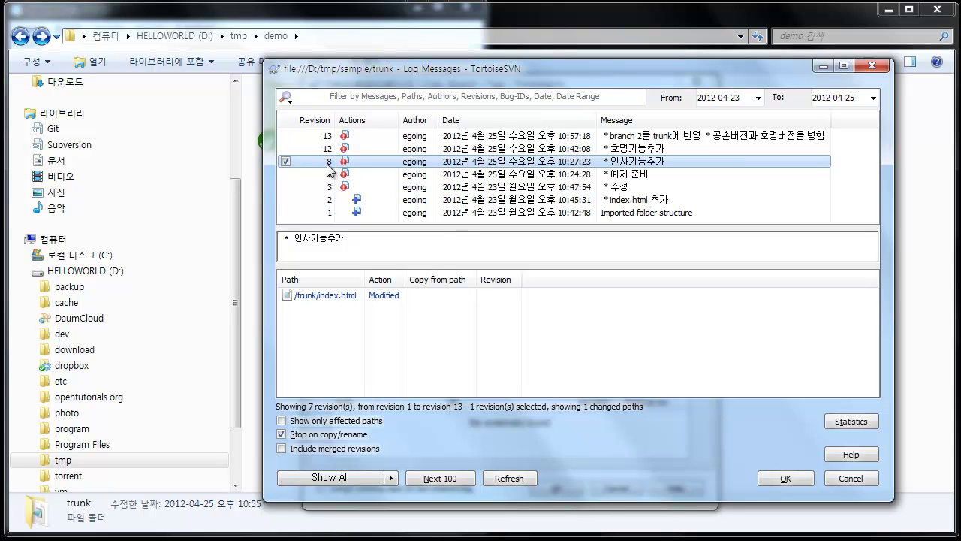
pyautogui.click(796, 477)
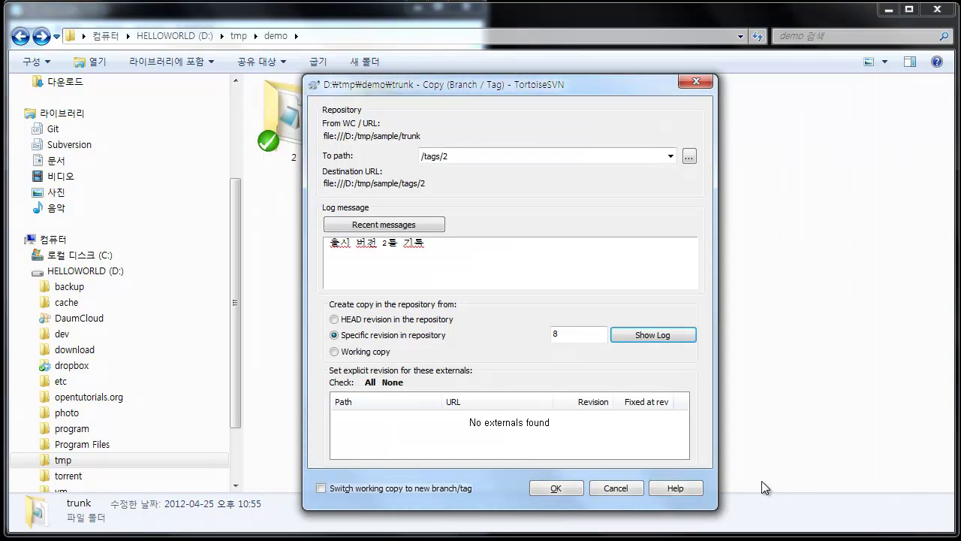
pyautogui.click(548, 492)
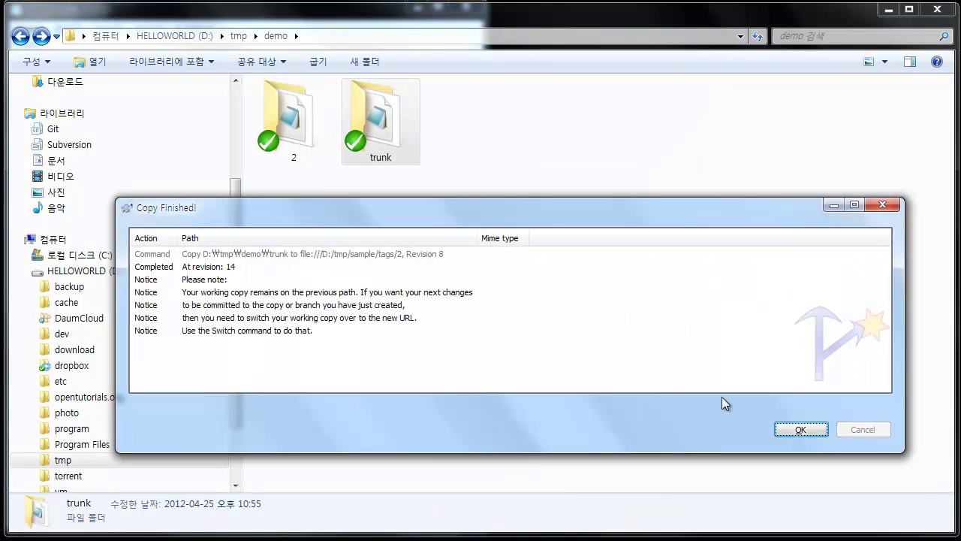
pyautogui.click(807, 429)
# Check out file:///D:/tmp/sample/tags/2 from the repository into the directory D:\tmp\demo\tags\2
pyautogui.rightClick(594, 174)
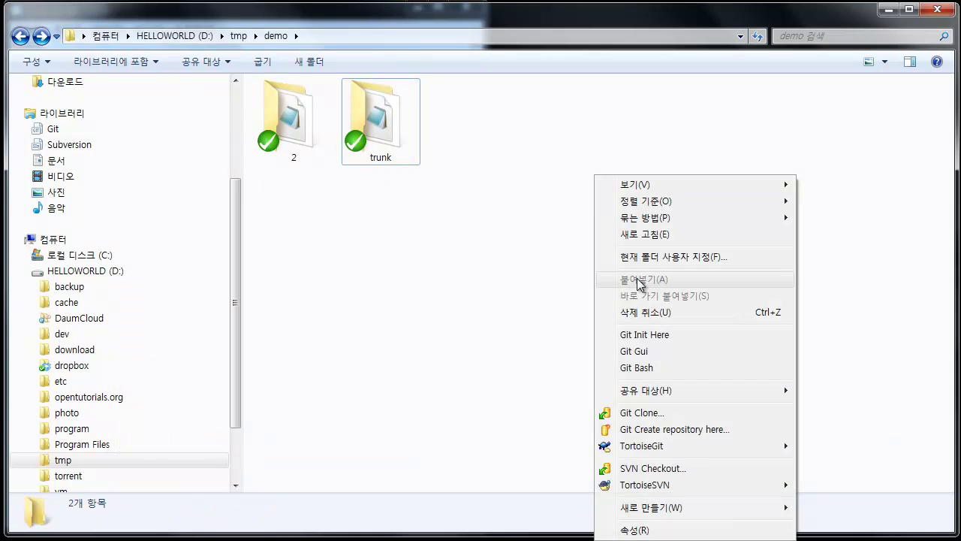
pyautogui.click(703, 470)
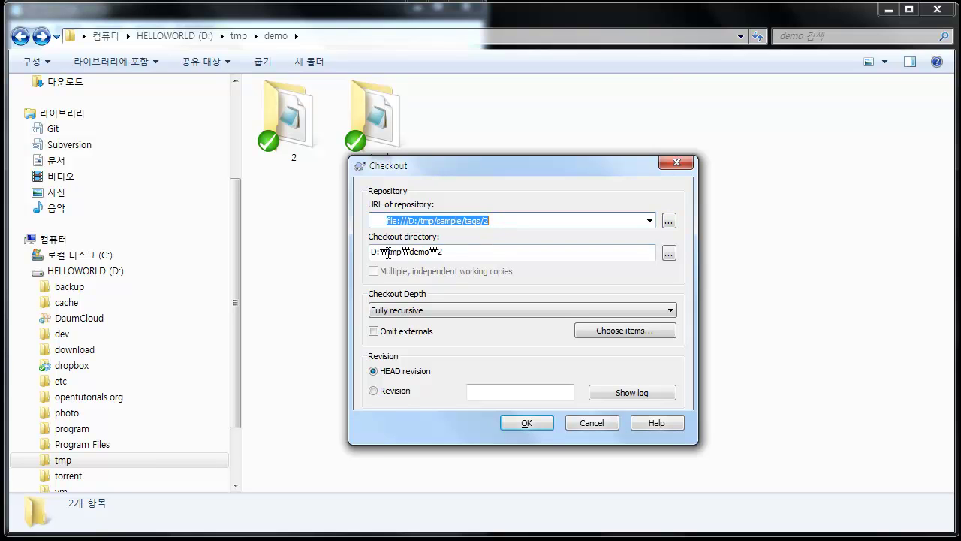
pyautogui.click(444, 252)
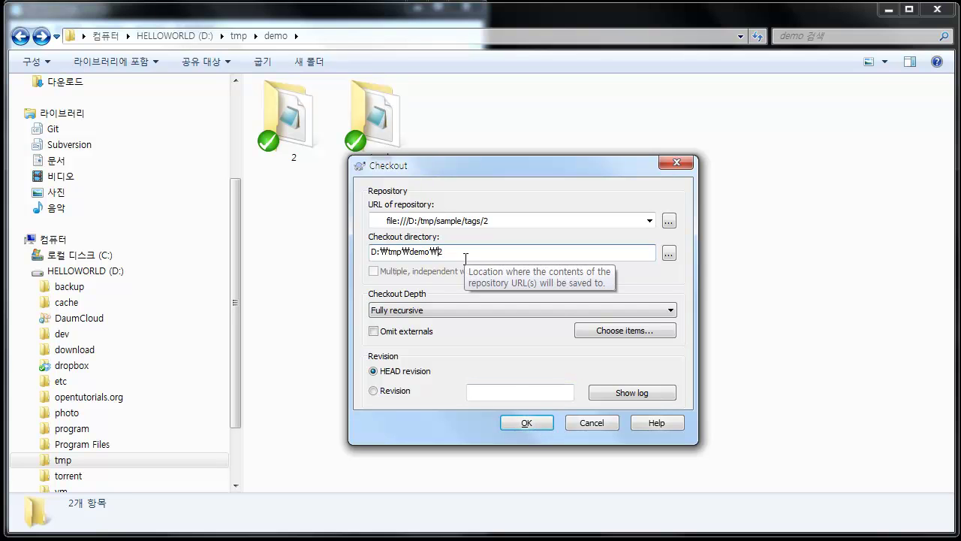
pyautogui.write('tagw\\')
pyautogui.press('BackSpace')
pyautogui.press('BackSpace')
pyautogui.write('s\\')
pyautogui.click(526, 423)
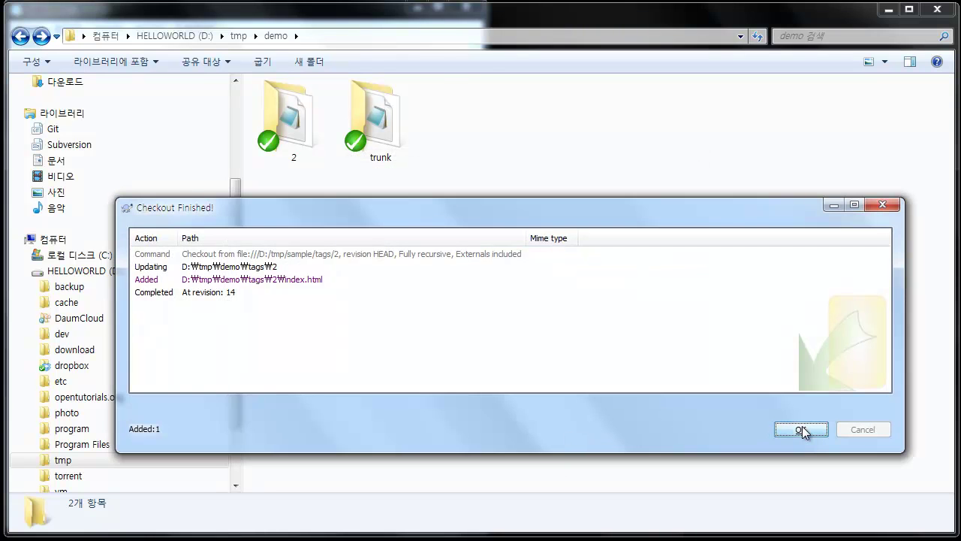
pyautogui.click(800, 429)
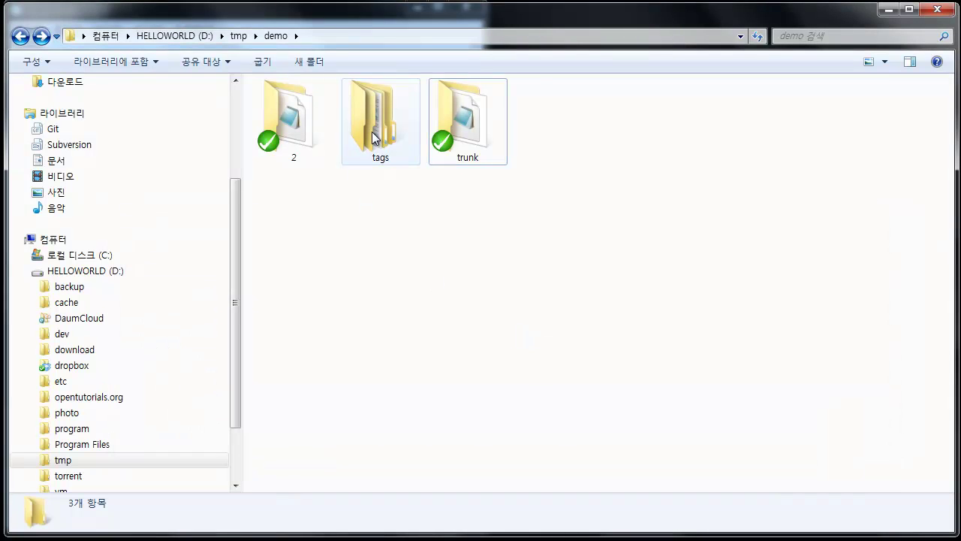
# Open the checked-out tags folder and show the TortoiseSVN log for its folder 2
pyautogui.doubleClick(373, 137)
pyautogui.click(285, 108)
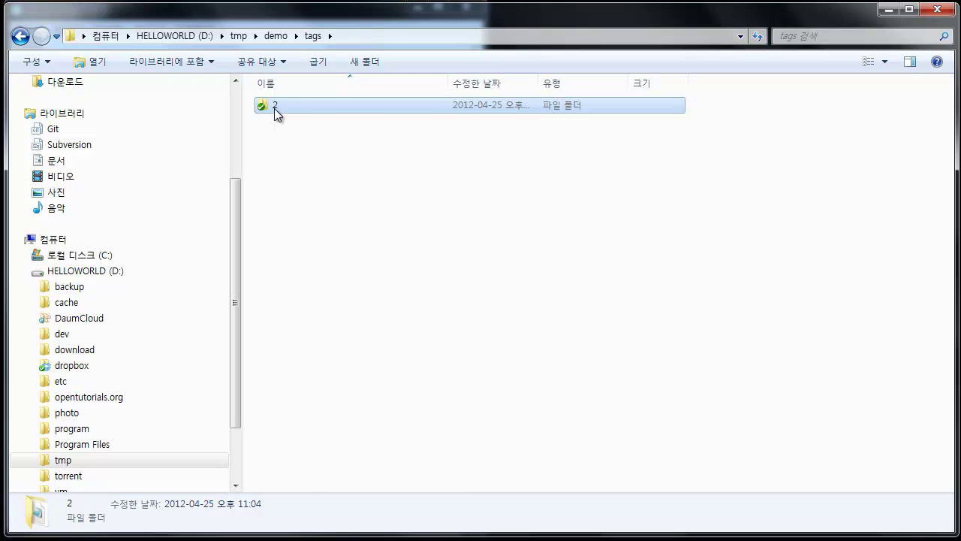
pyautogui.rightClick(274, 108)
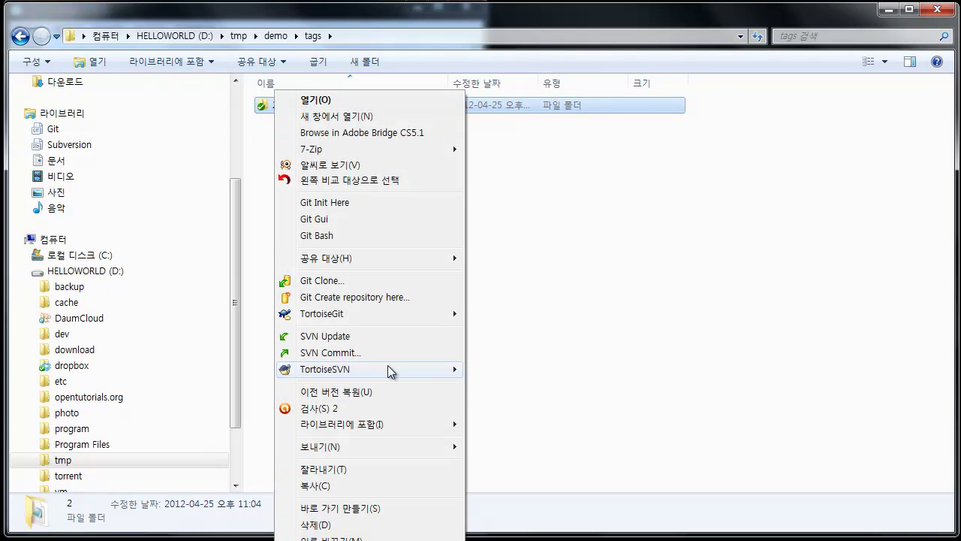
pyautogui.moveTo(387, 368)
pyautogui.click(526, 7)
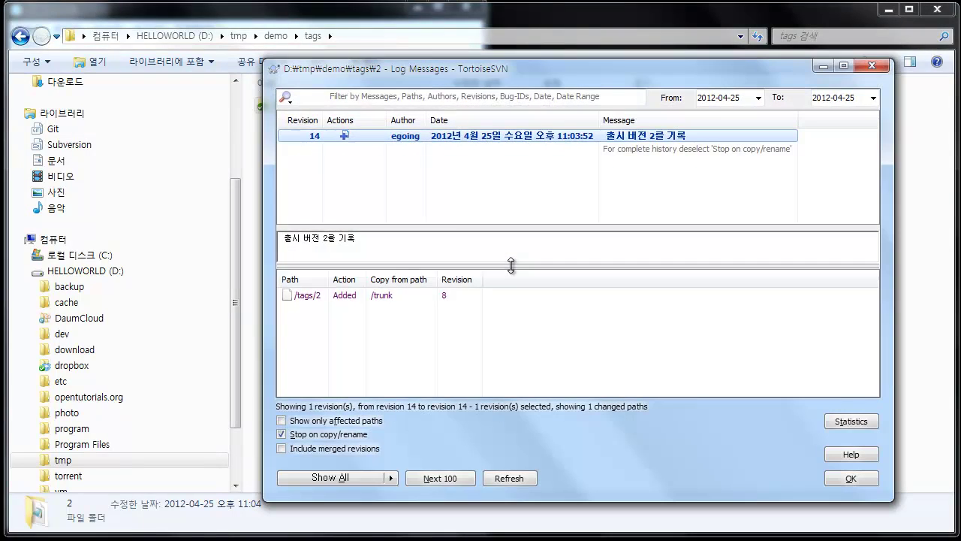
# Examine revision 14's log entry and the copy source of its changed path /tags/2, and close the log
pyautogui.click(600, 146)
pyautogui.click(597, 136)
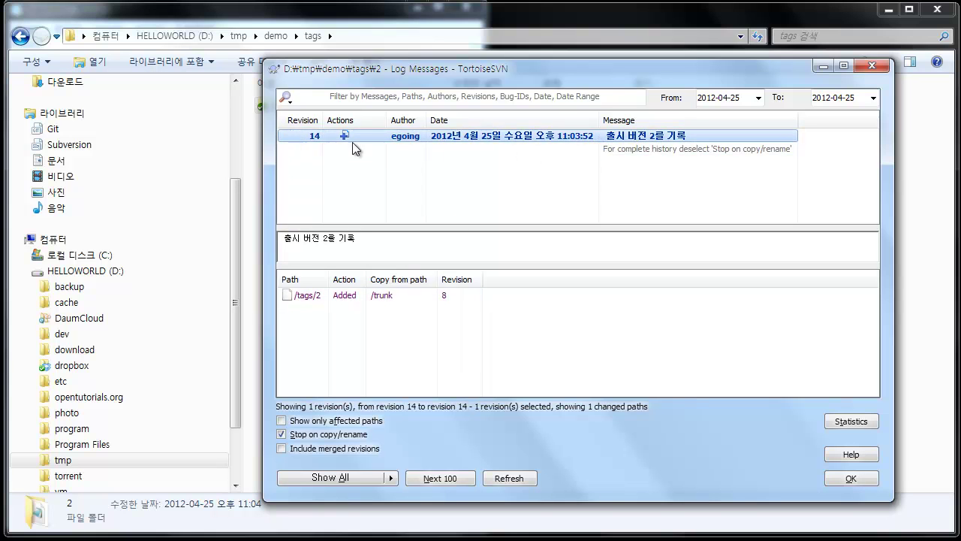
pyautogui.click(397, 294)
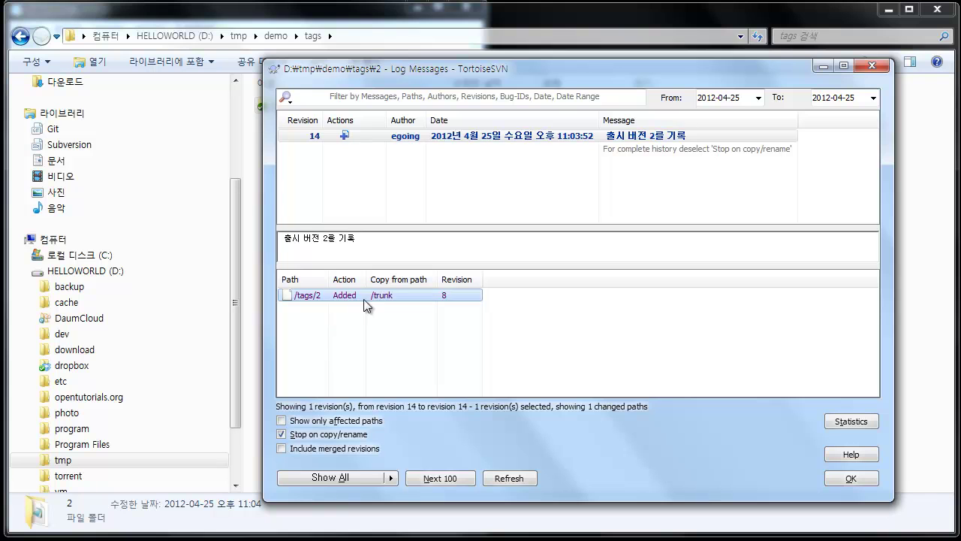
pyautogui.click(458, 177)
pyautogui.click(494, 138)
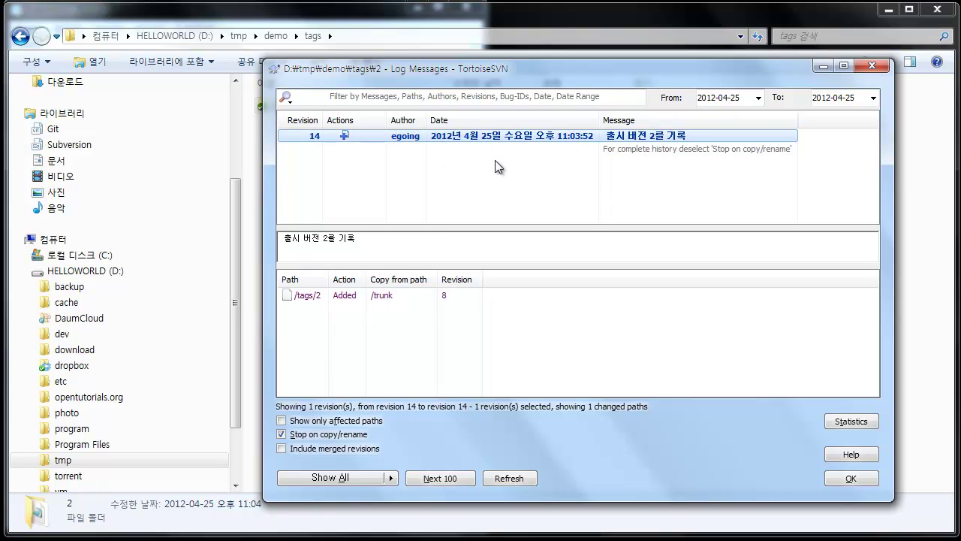
pyautogui.click(382, 299)
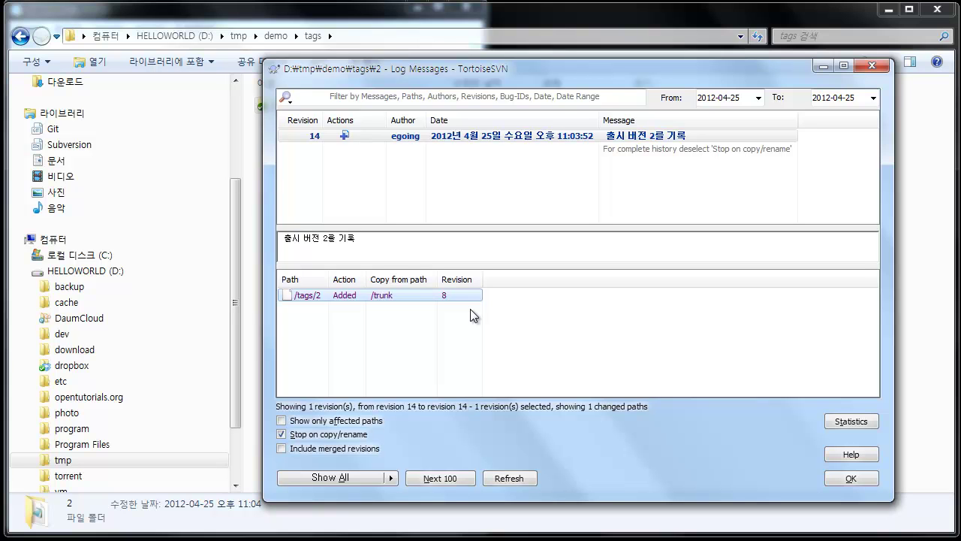
pyautogui.click(321, 139)
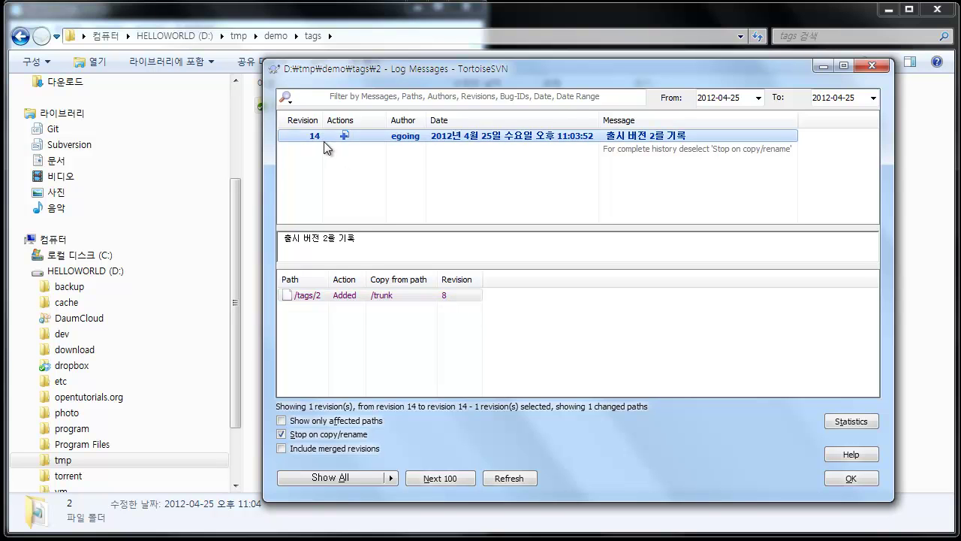
pyautogui.click(428, 295)
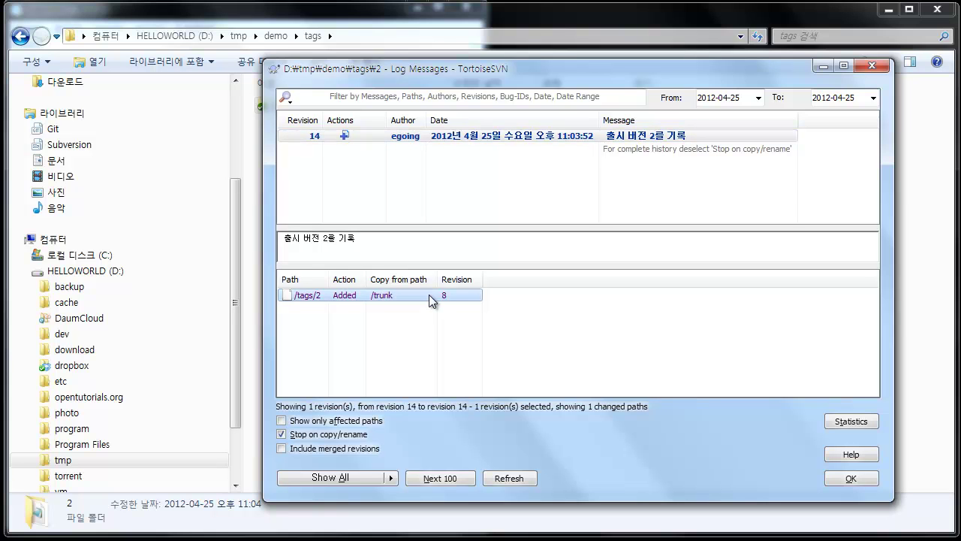
pyautogui.click(863, 481)
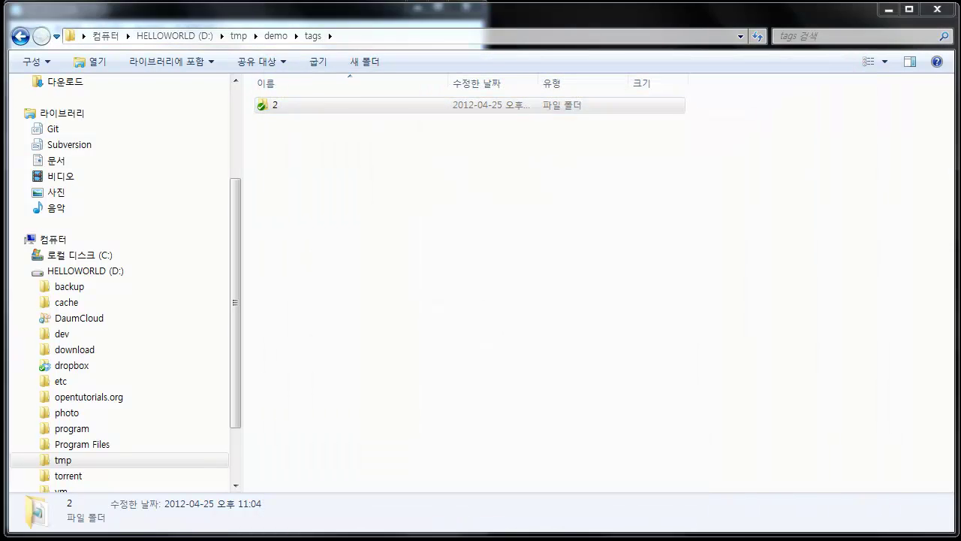
# Return to the demo folder and open TortoiseSVN's repository browser for the trunk folder
pyautogui.hotkey('alt', 'Tab')
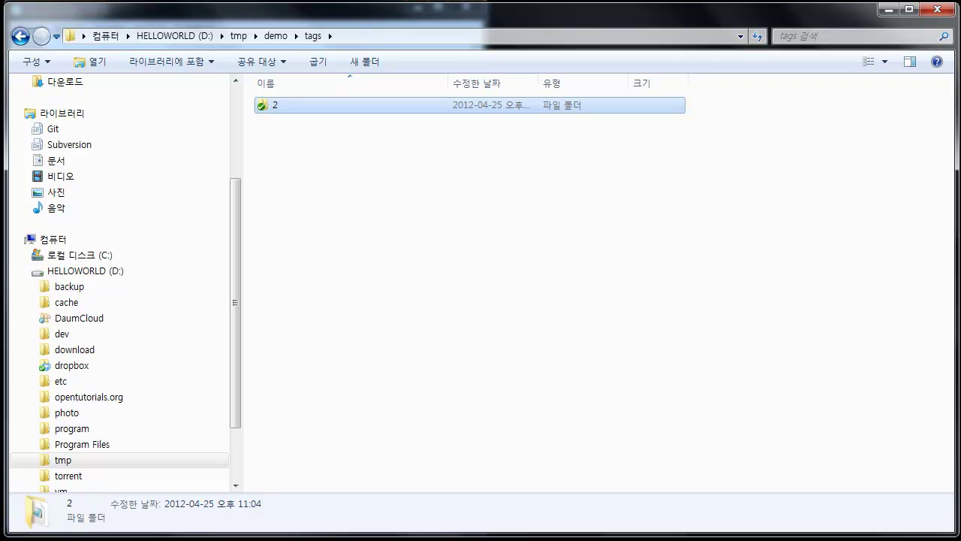
pyautogui.click(331, 460)
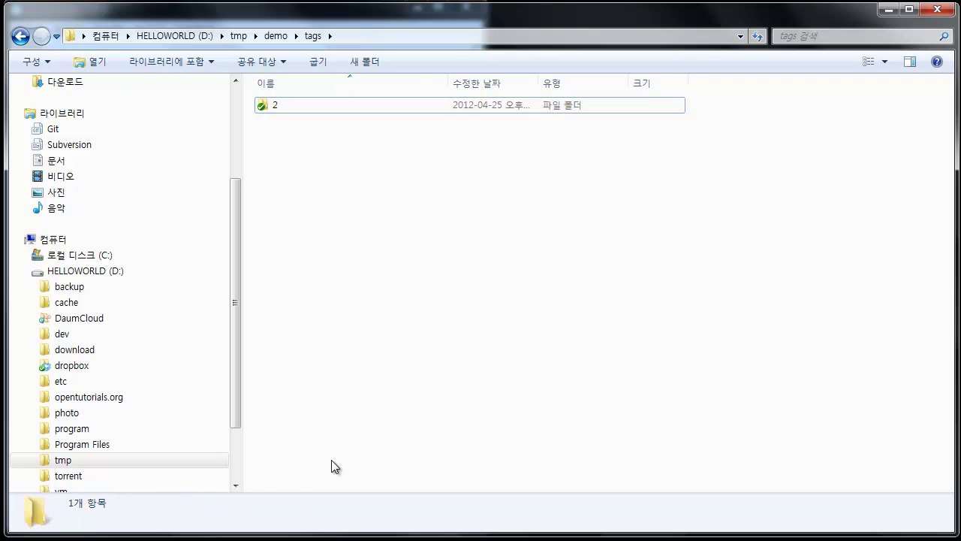
pyautogui.press('BackSpace')
pyautogui.rightClick(413, 138)
pyautogui.click(468, 102)
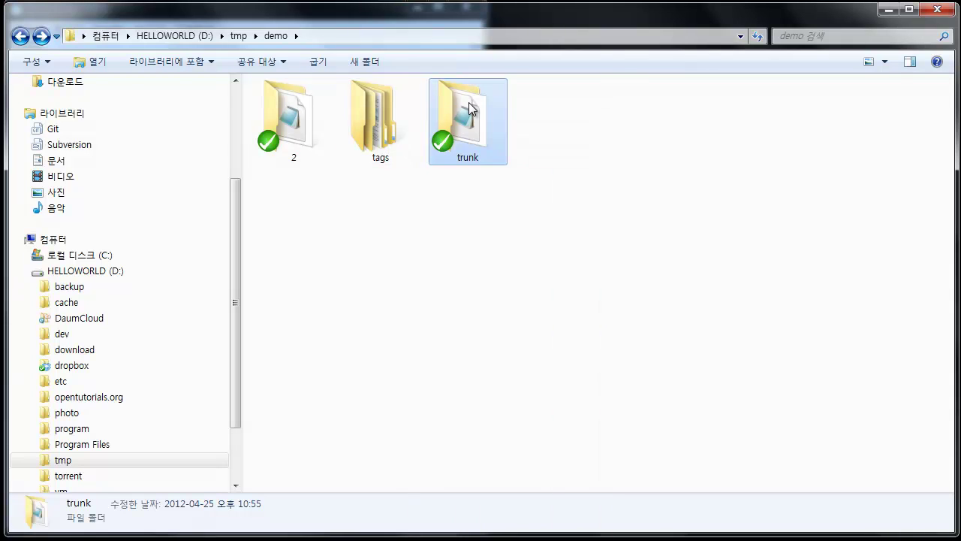
pyautogui.rightClick(469, 102)
pyautogui.moveTo(559, 369)
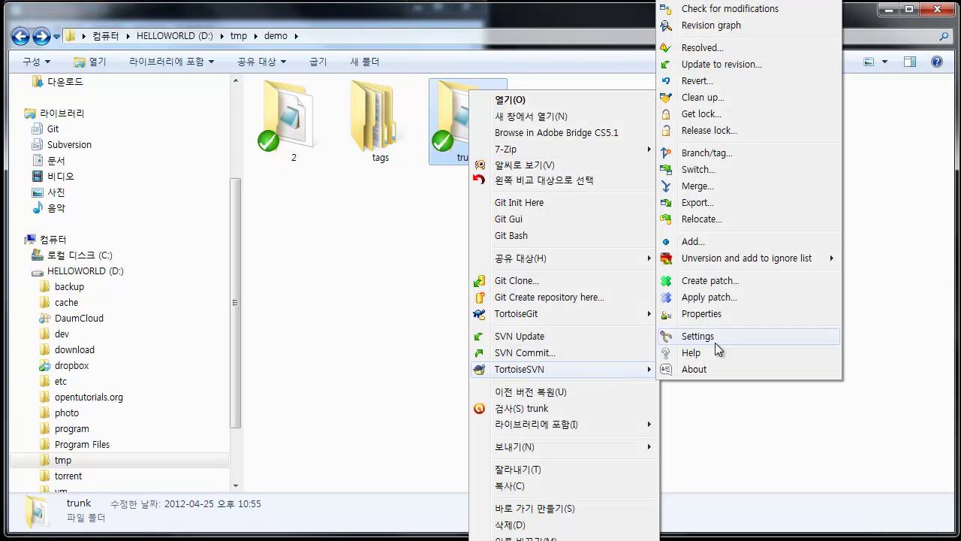
pyautogui.click(742, 1)
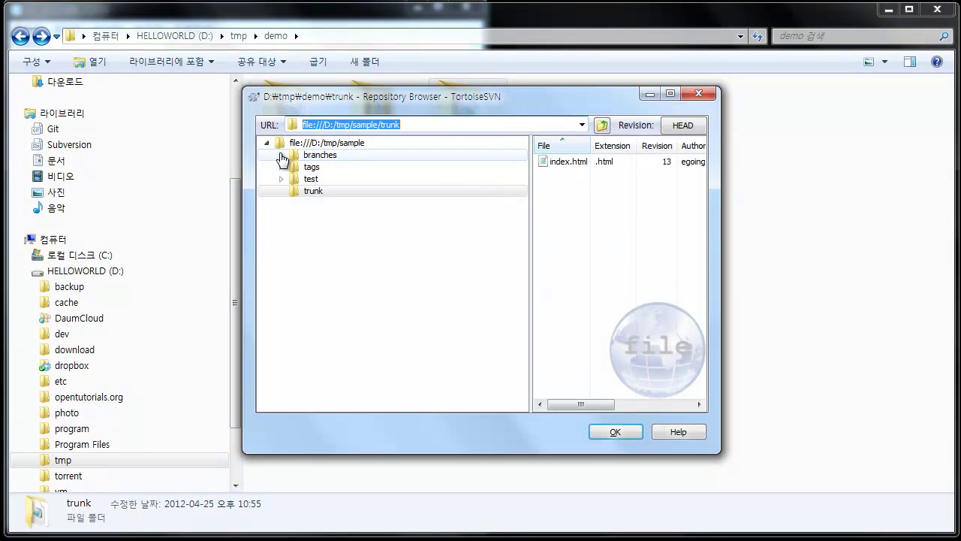
# Inspect the repository's test and tags folders and close the repository browser
pyautogui.click(309, 181)
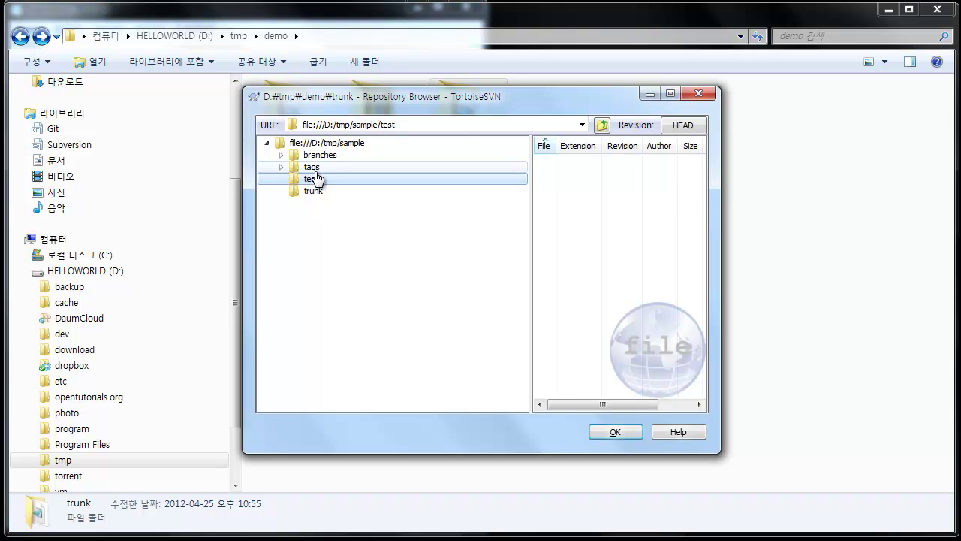
pyautogui.click(315, 169)
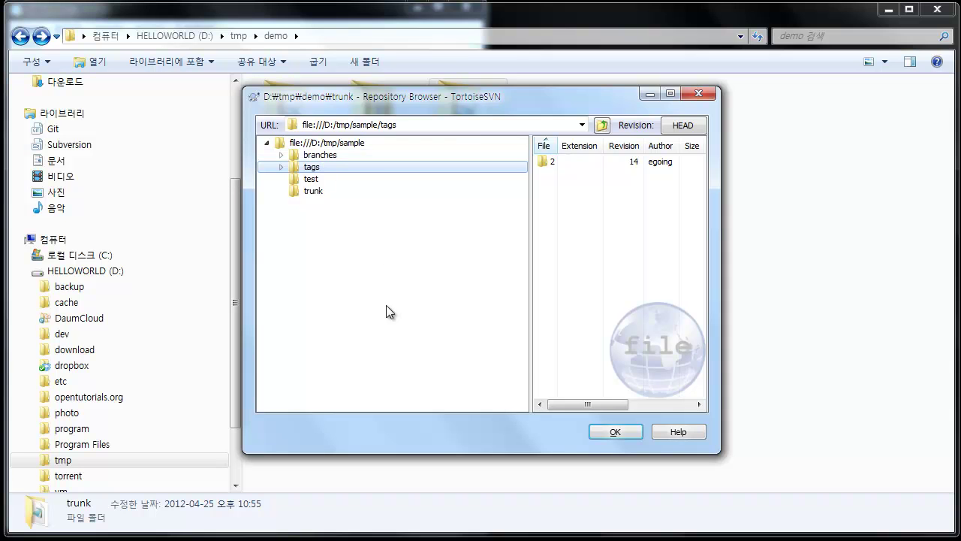
pyautogui.click(628, 431)
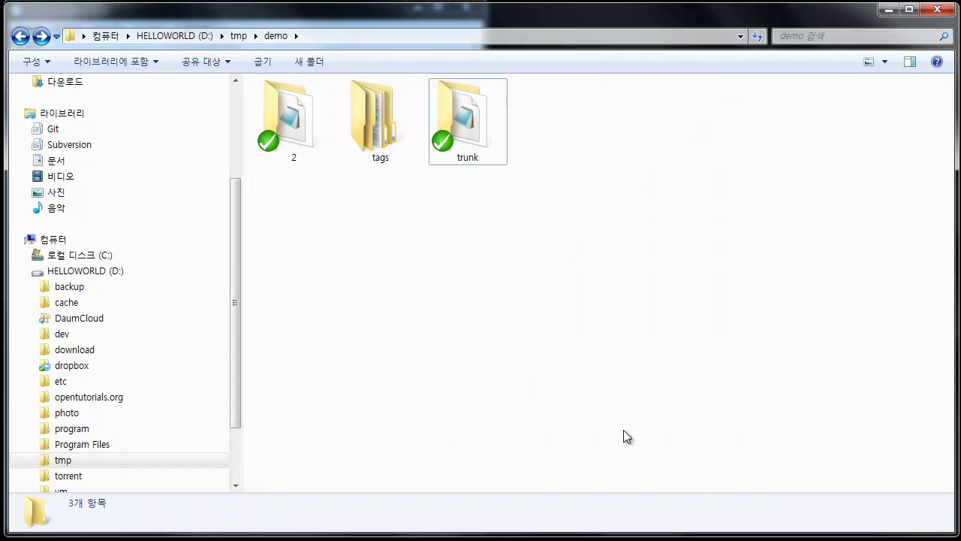